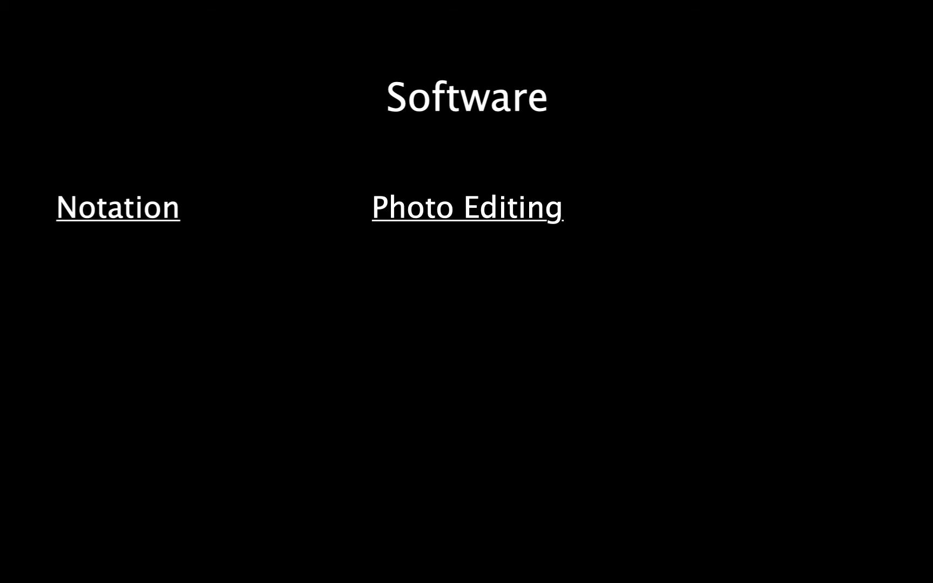
key(Right)
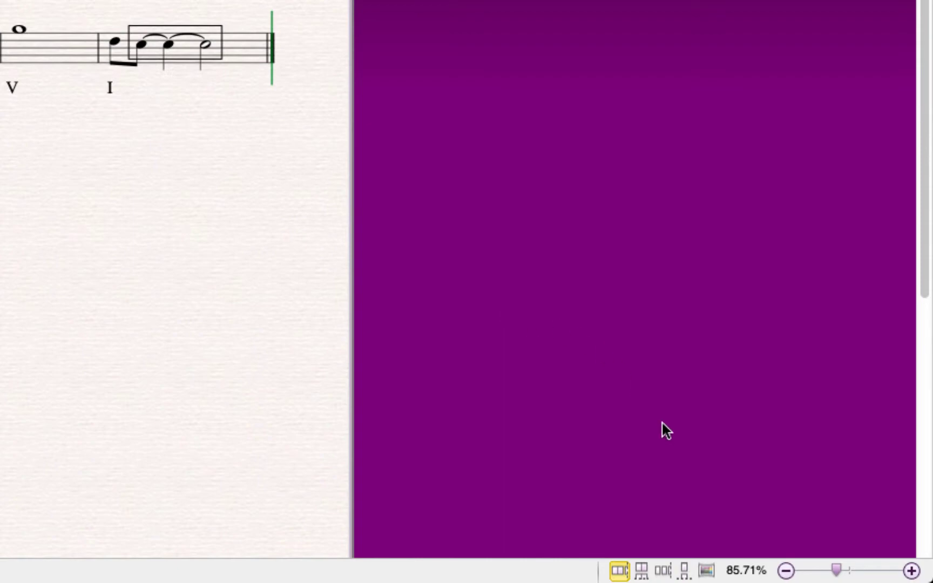
- Switch the score to Panorama view and drag a graphic selection around the whole one-line strip
click(707, 572)
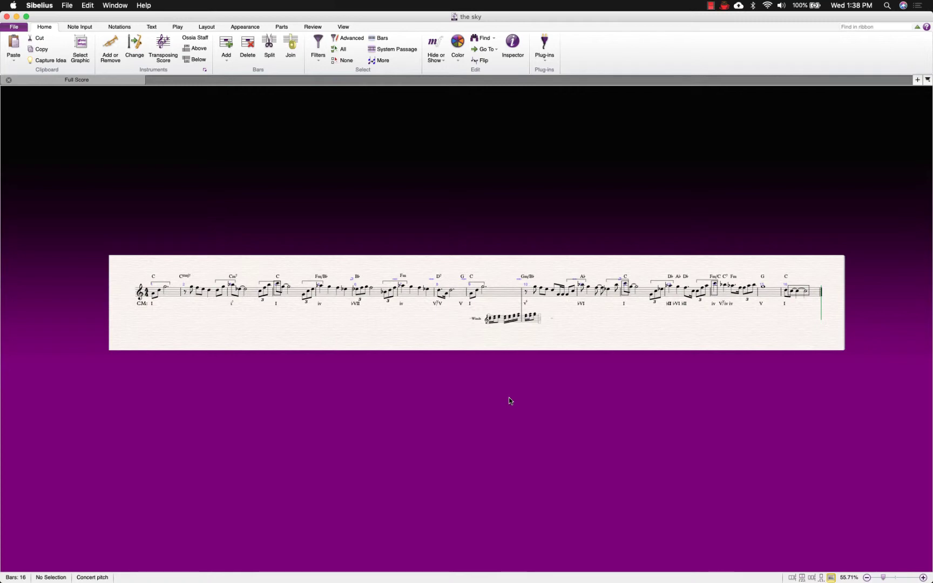
key(alt+g)
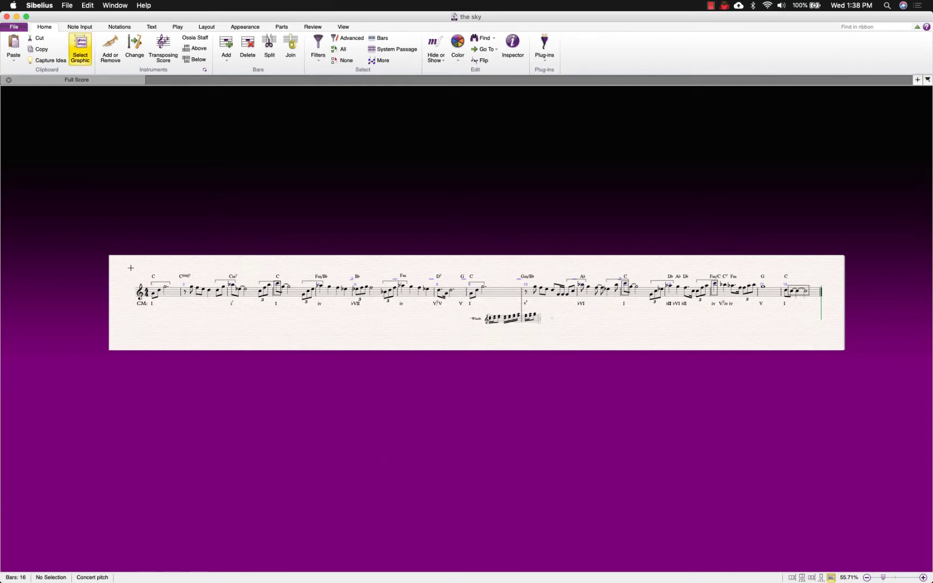
drag(131, 268, 831, 331)
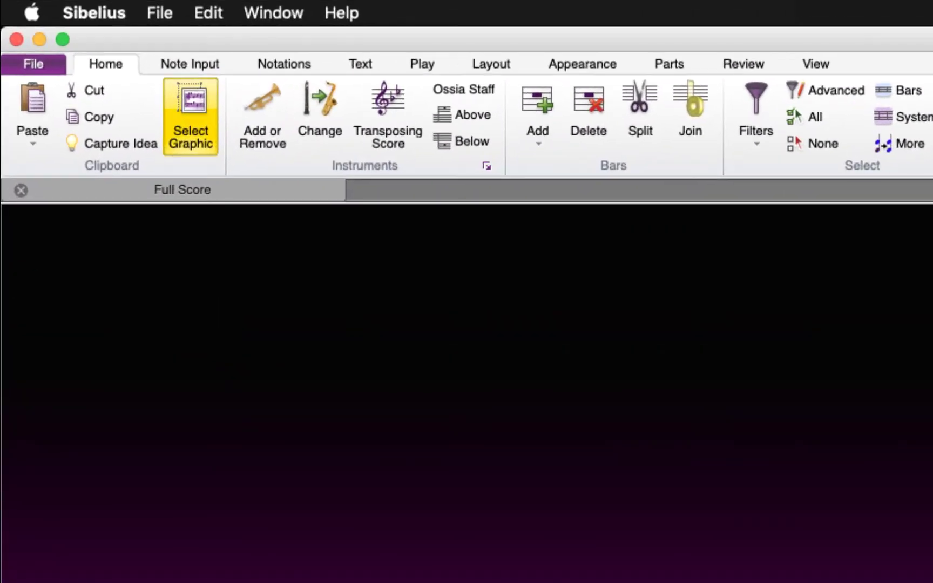
- Export the graphic selection as a TIFF named TheSkyScore to the Desktop
click(30, 60)
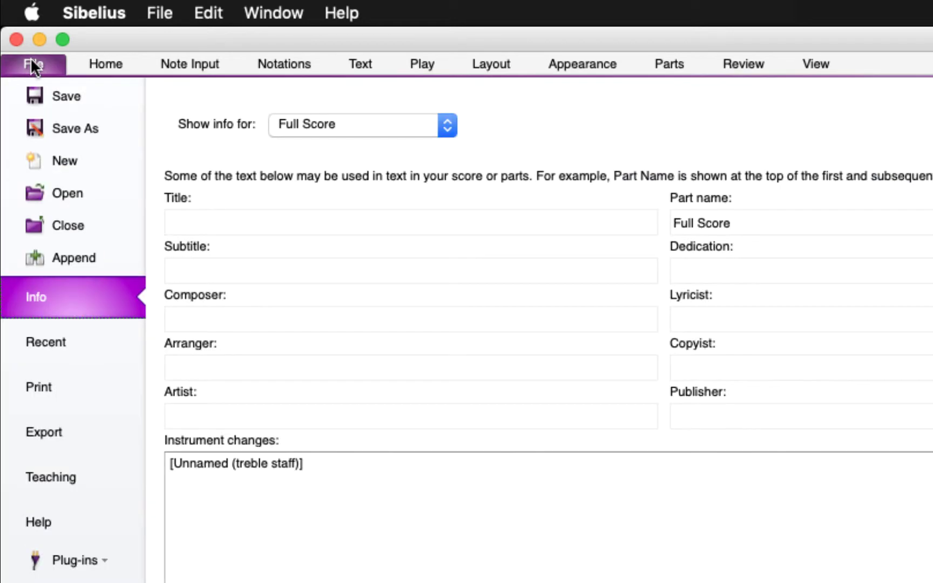
click(52, 434)
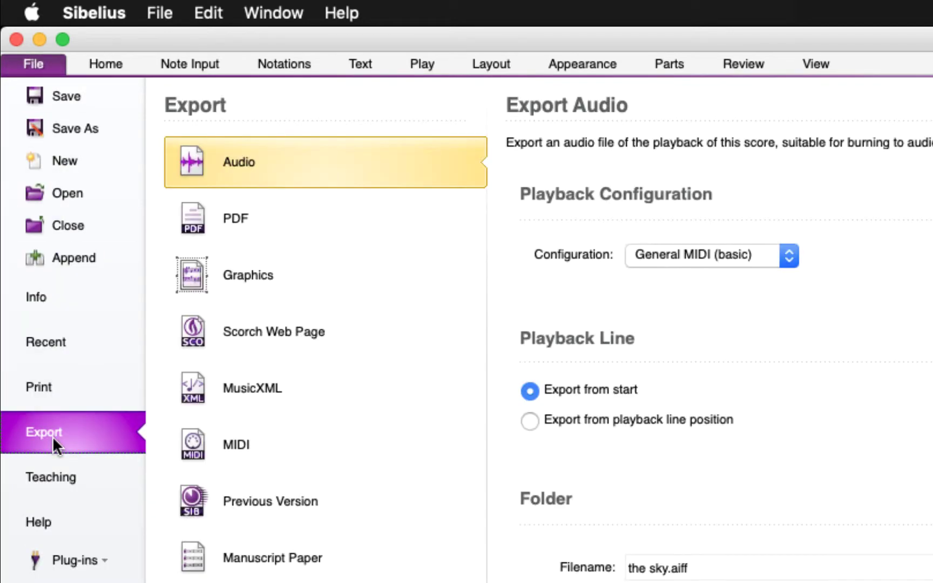
click(229, 274)
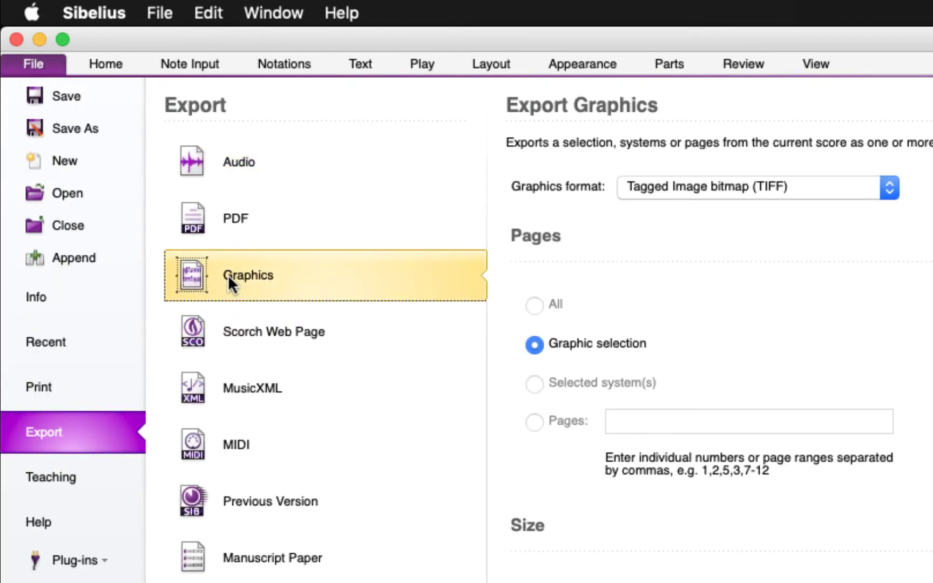
click(714, 184)
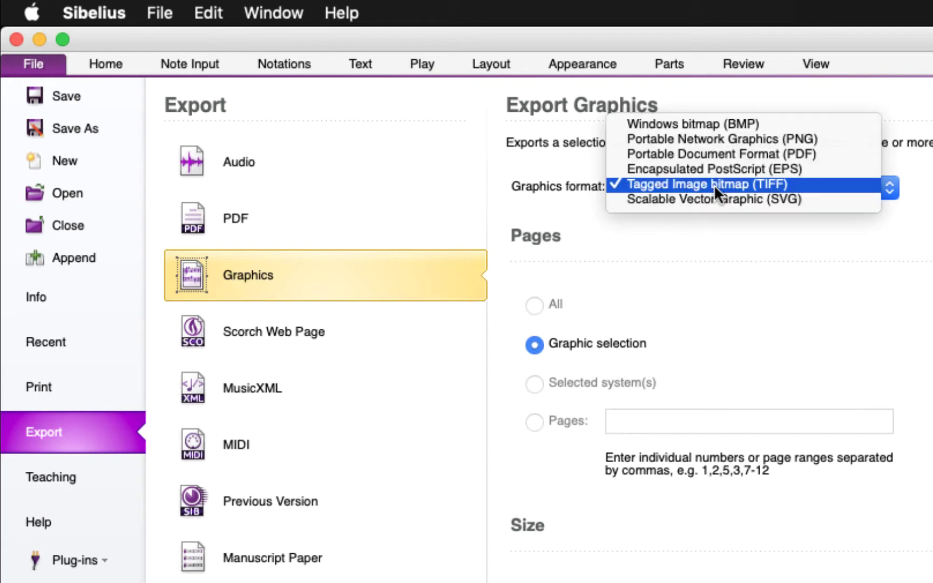
click(832, 187)
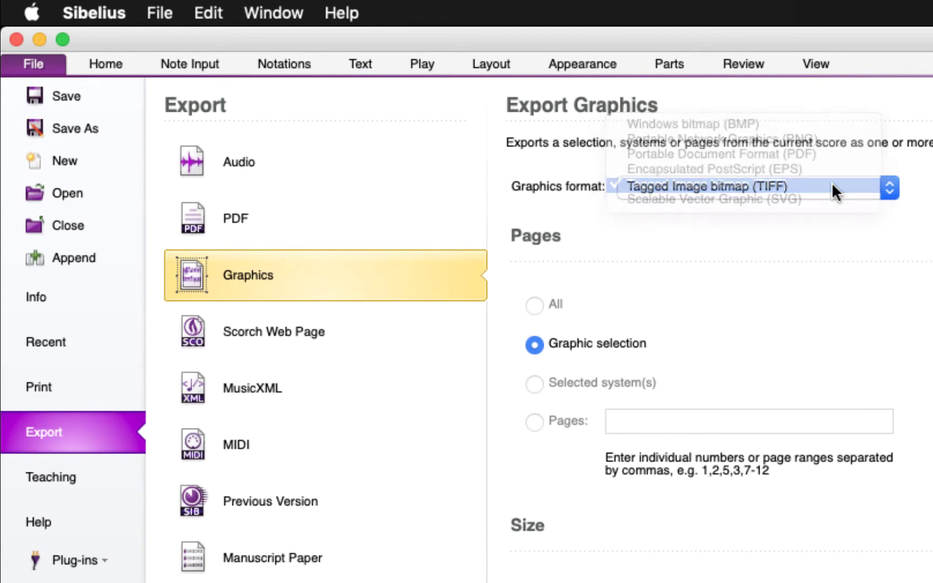
click(593, 344)
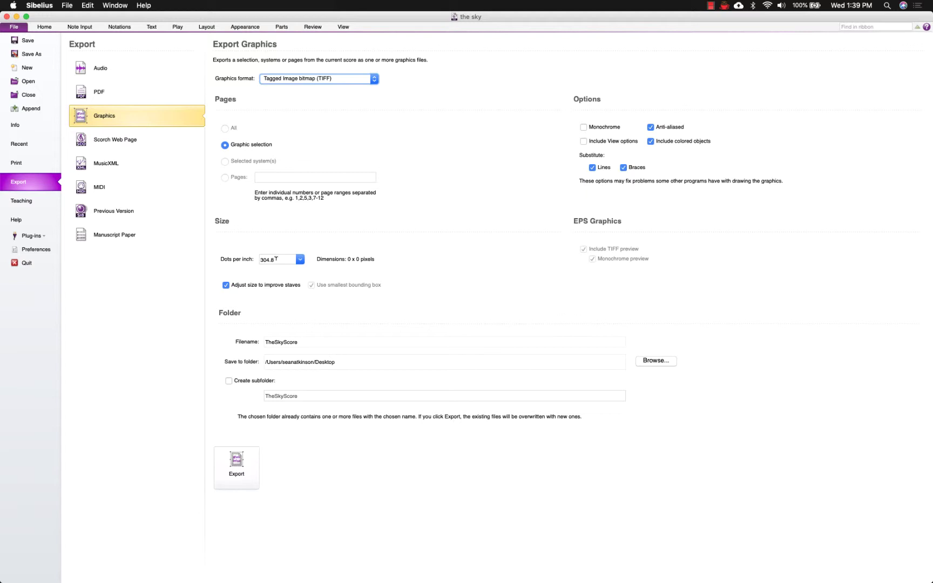
click(307, 338)
click(337, 362)
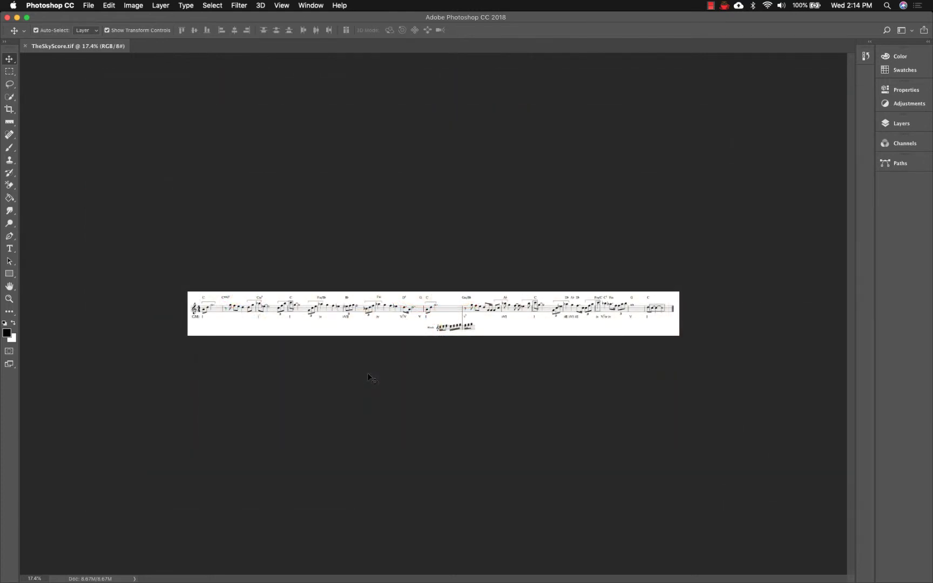
- Zoom into the opened TheSkyScore.tif strip to view the notation
scroll(414, 322, up, 3)
scroll(414, 323, up, 6)
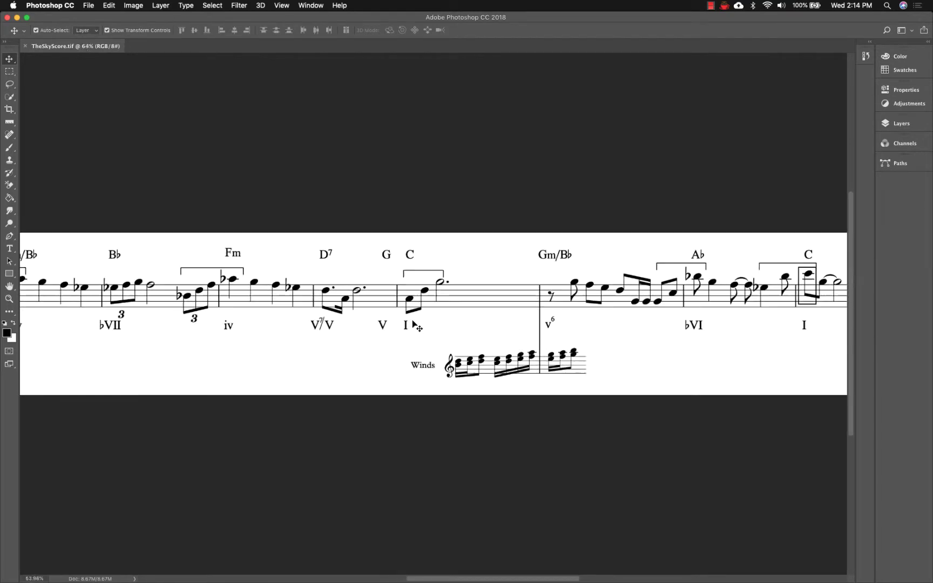
scroll(414, 324, up, 2)
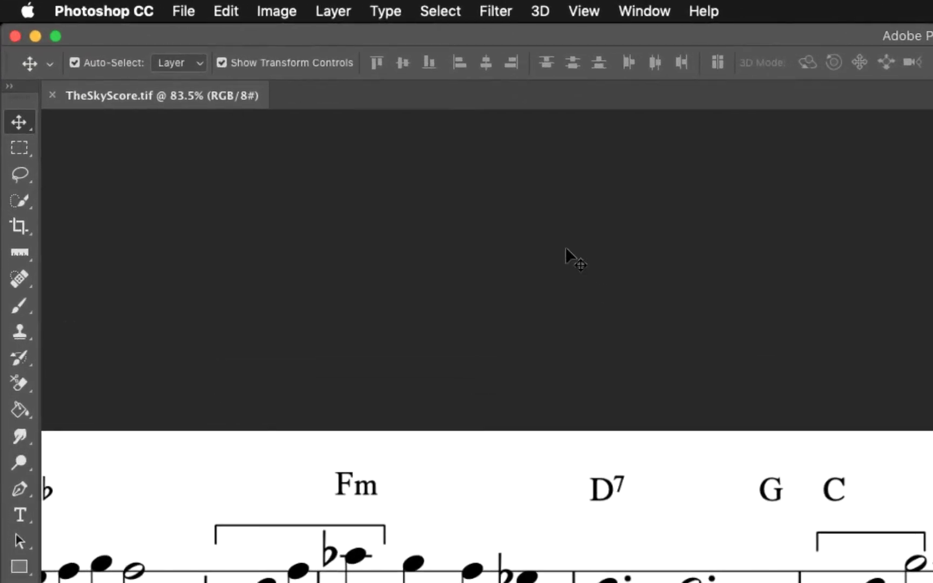
- Select the black notation using Color Range with Fuzziness at 200
click(440, 12)
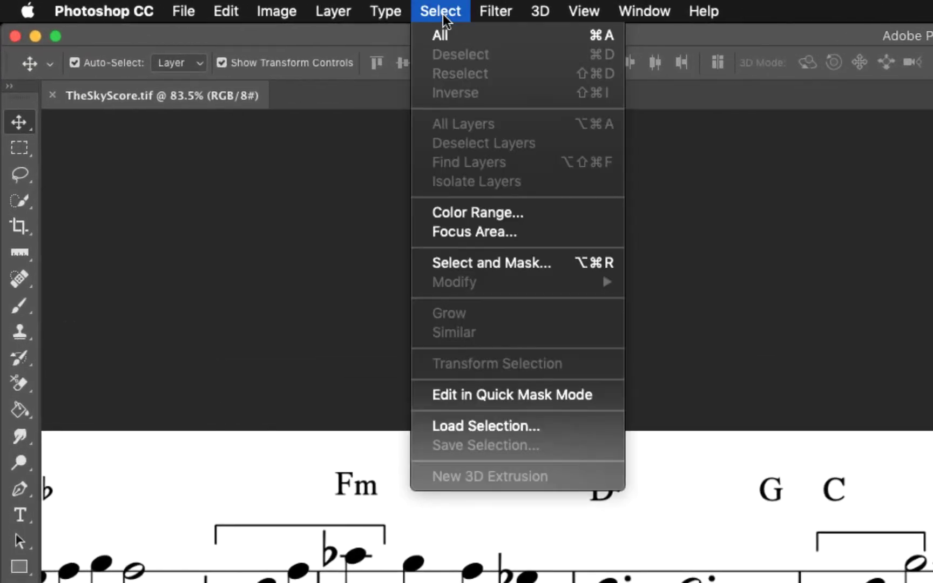
click(492, 212)
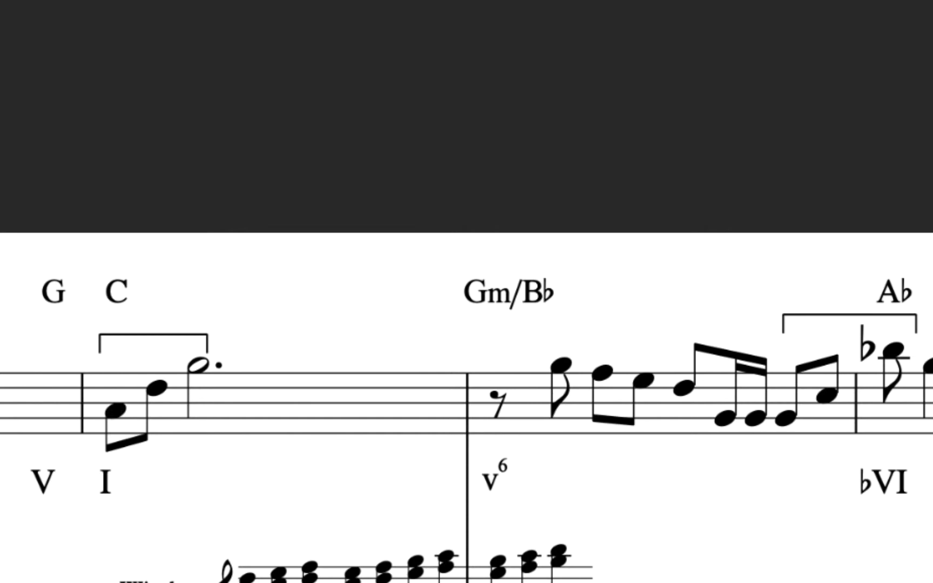
drag(281, 580, 432, 140)
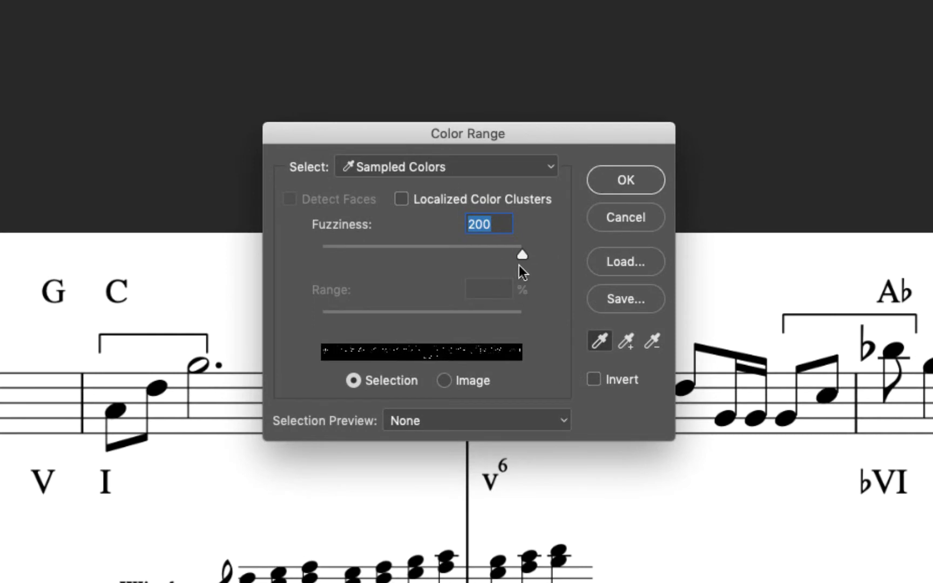
drag(525, 257, 543, 254)
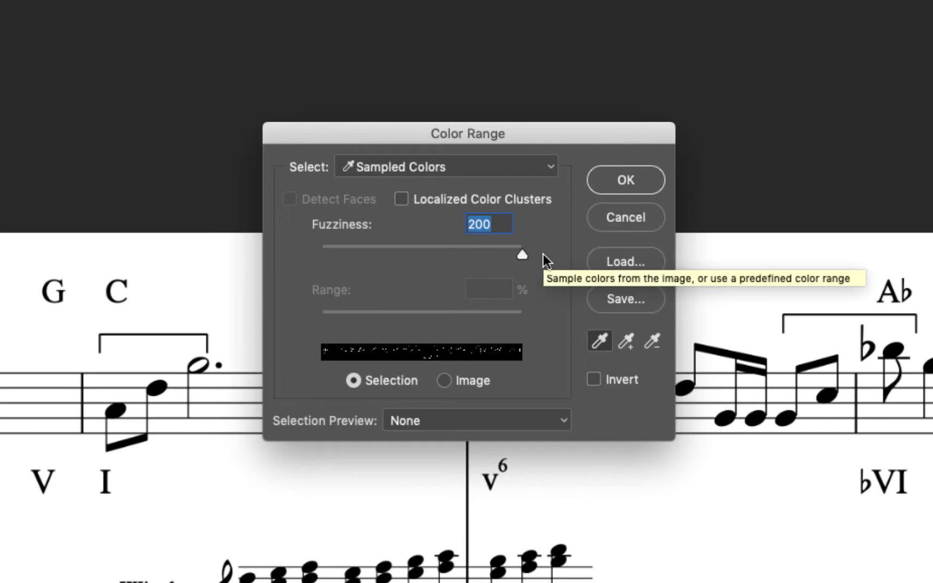
click(627, 183)
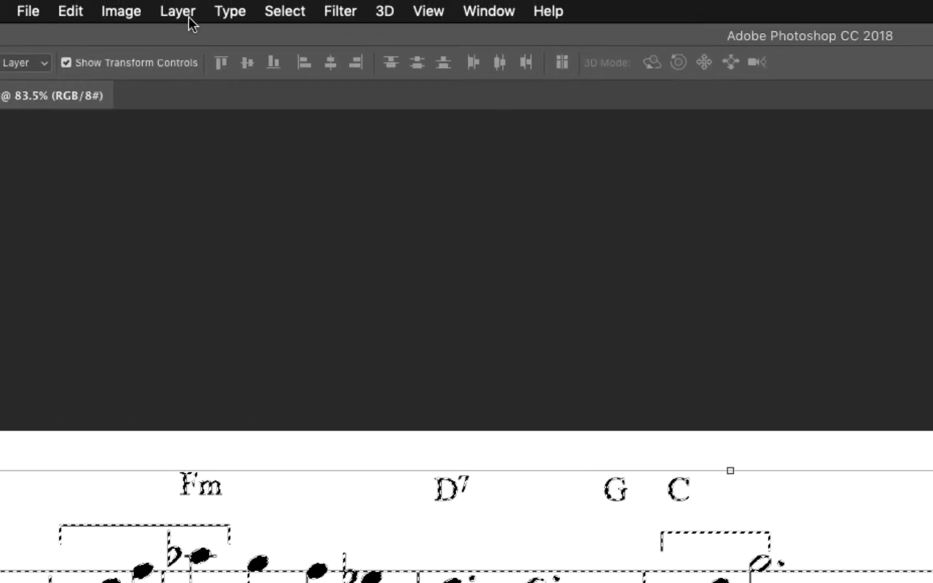
- Copy the selected notation onto a new layer, Layer 1
click(185, 15)
mouse_move(189, 39)
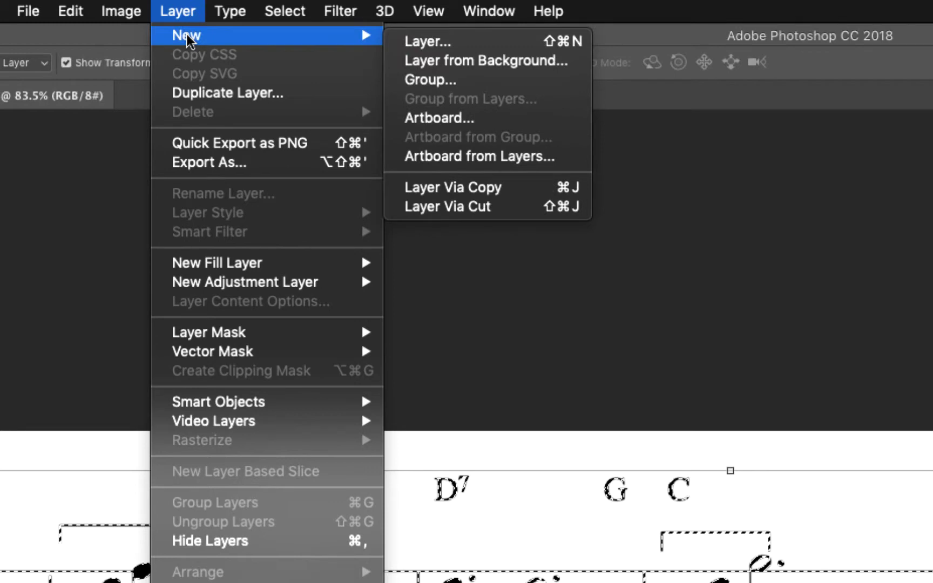
click(444, 189)
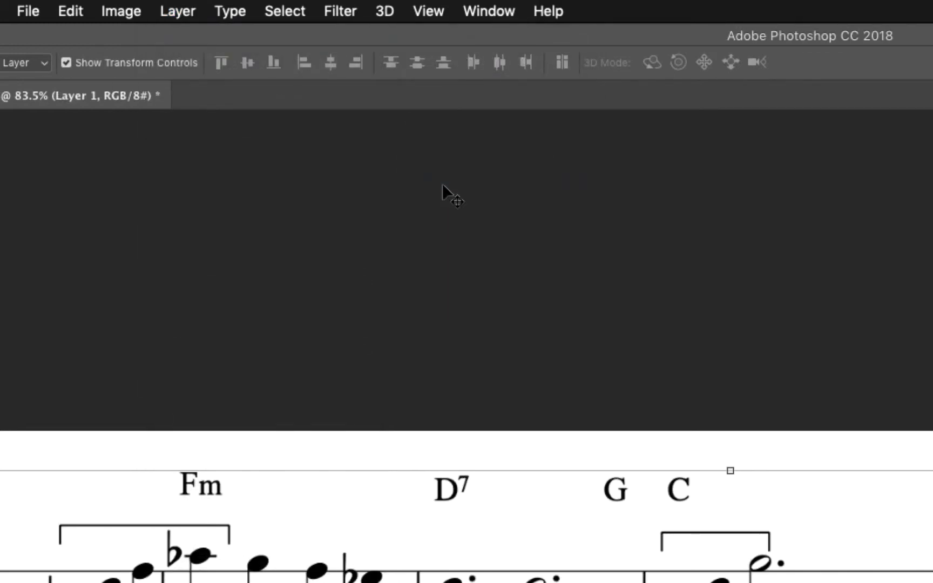
- Delete the white Background layer and confirm the deletion
scroll(444, 189, down, 5)
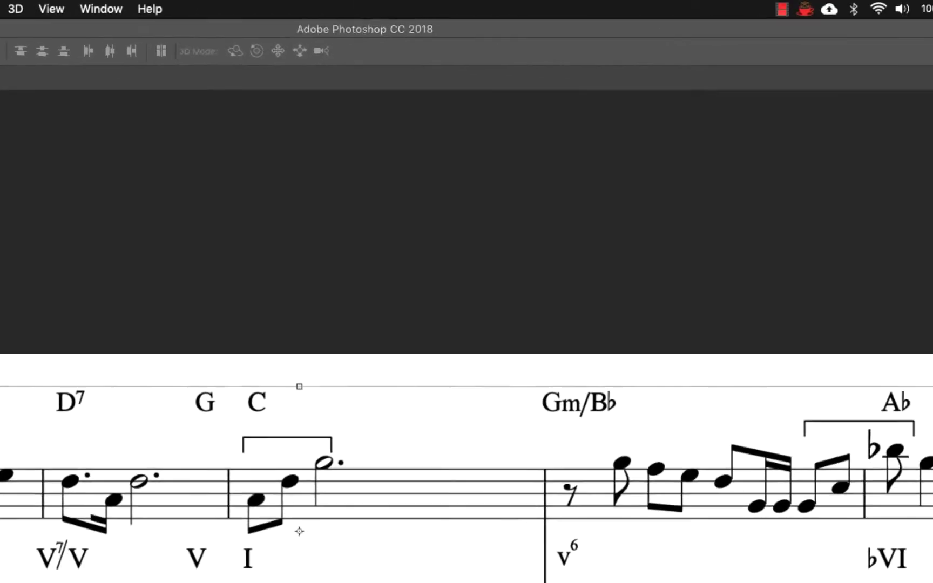
click(874, 194)
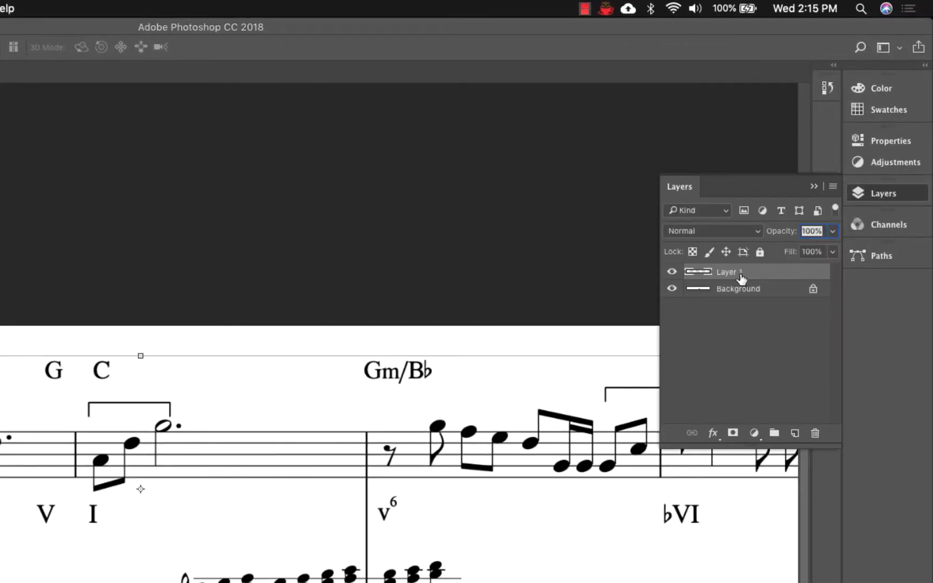
click(738, 294)
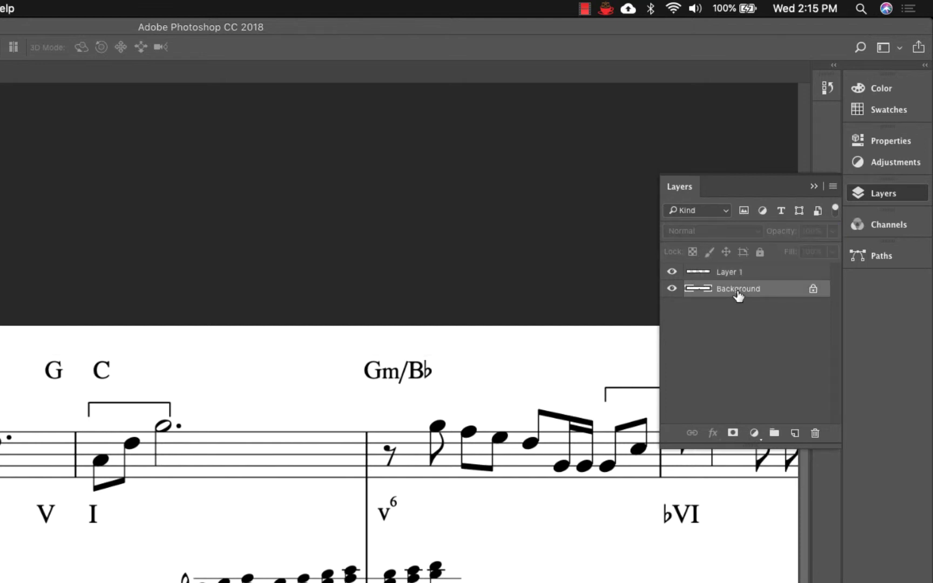
click(815, 432)
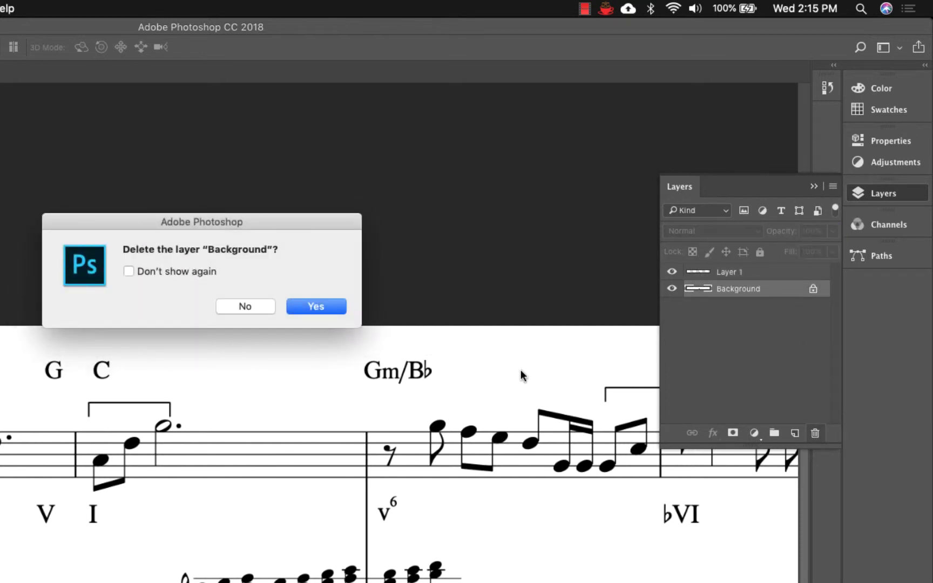
click(316, 306)
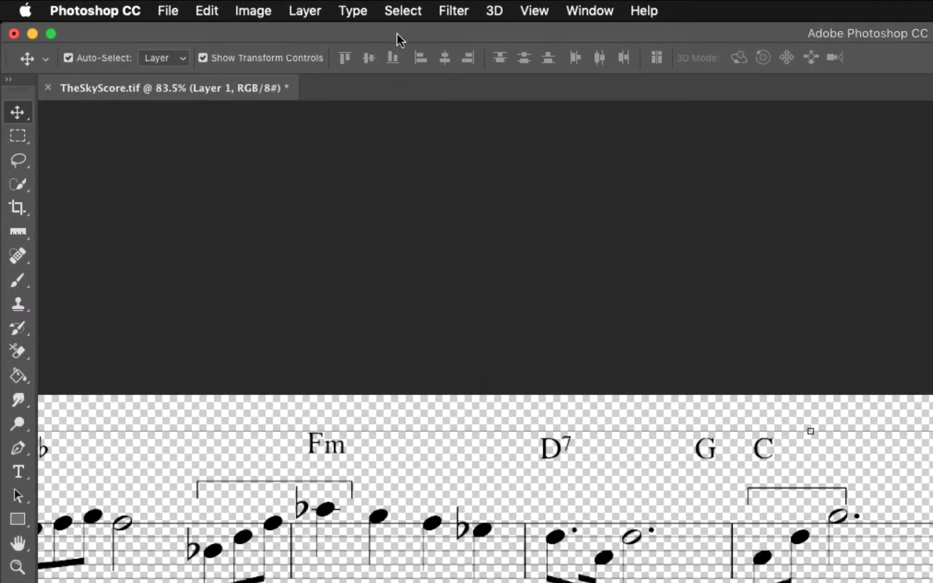
- Select the whole canvas and invert it so the notation turns white
click(401, 12)
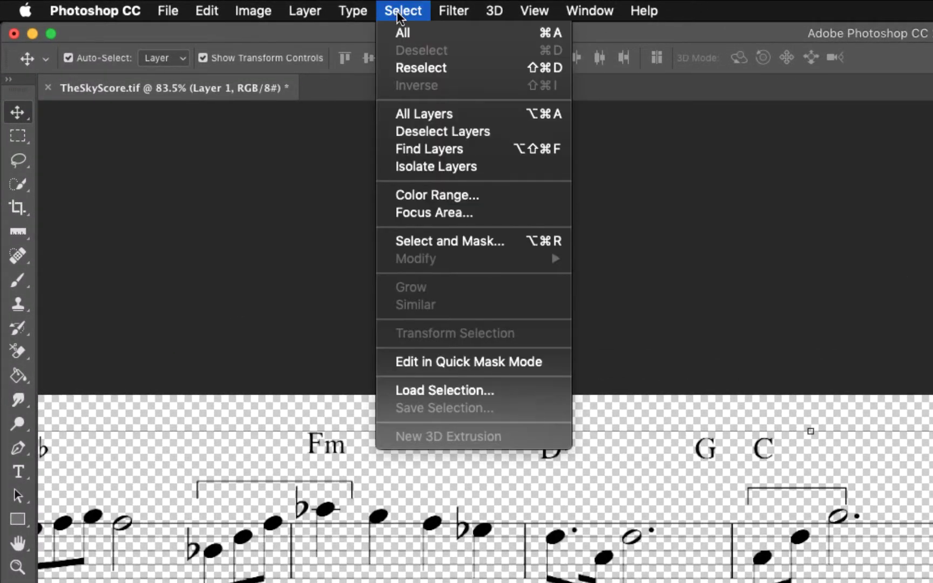
click(404, 32)
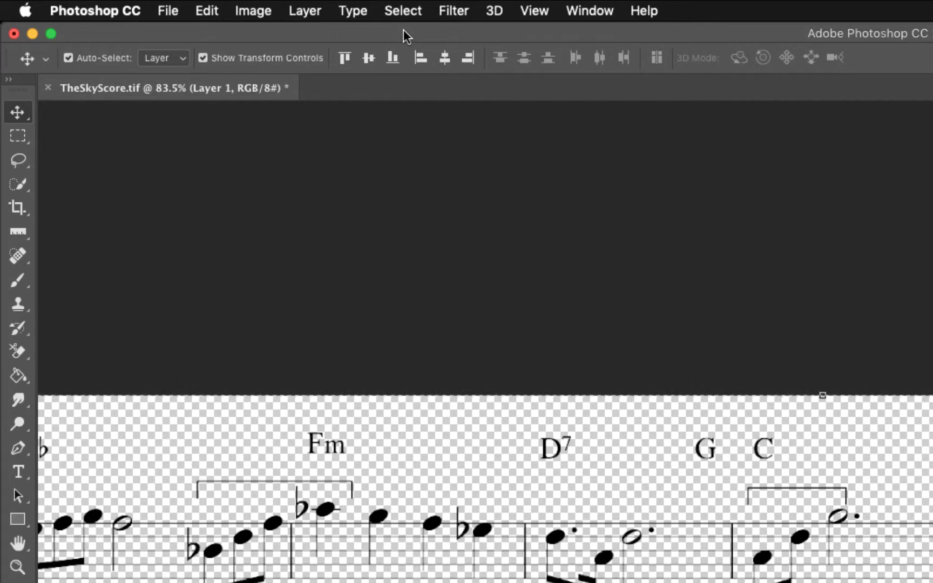
click(251, 12)
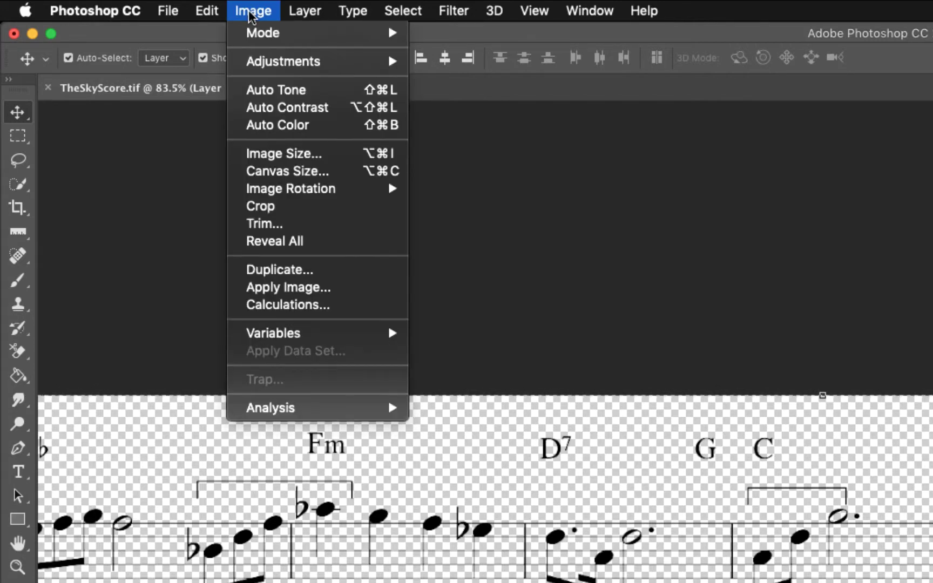
mouse_move(262, 63)
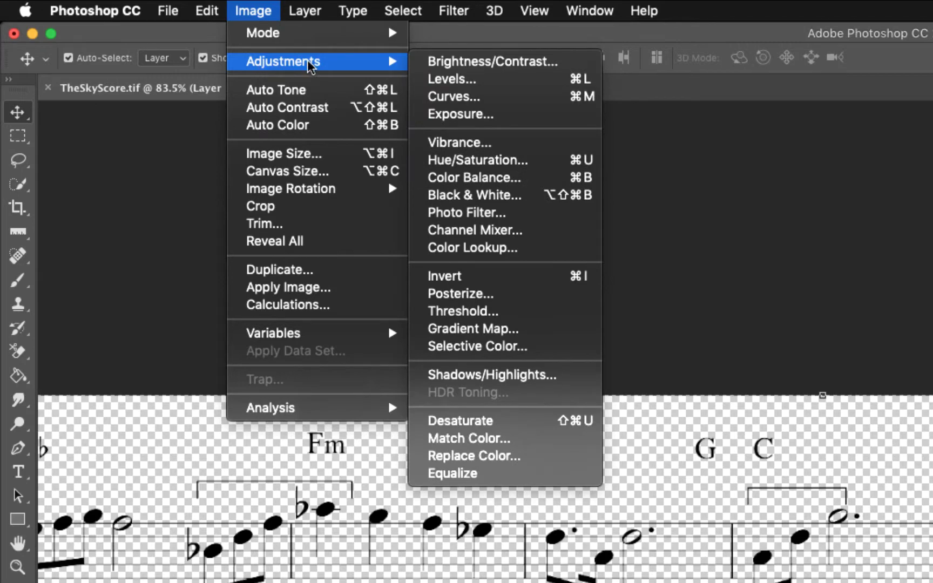
click(455, 277)
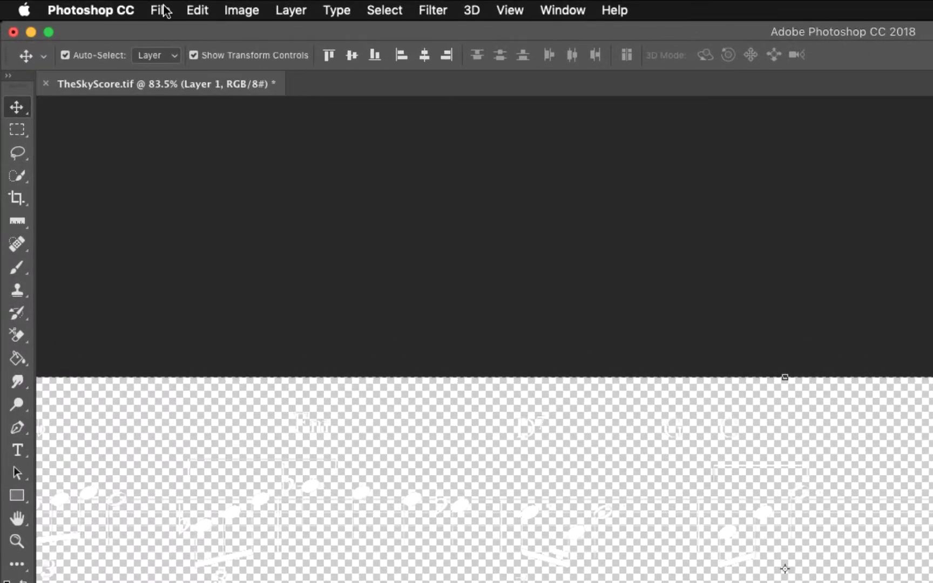
- Export the score as a PNG with Transparency kept on, proceeding to the save location
click(88, 6)
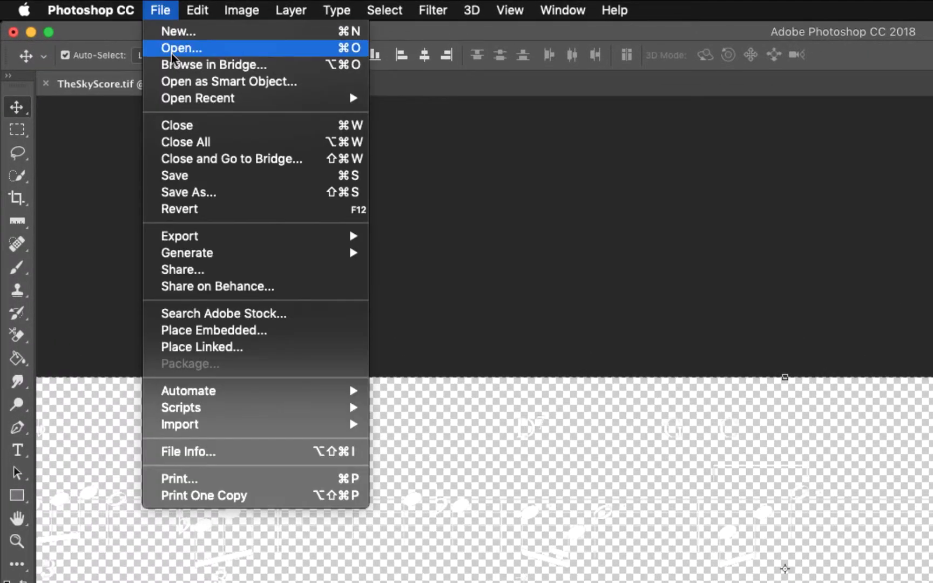
mouse_move(201, 238)
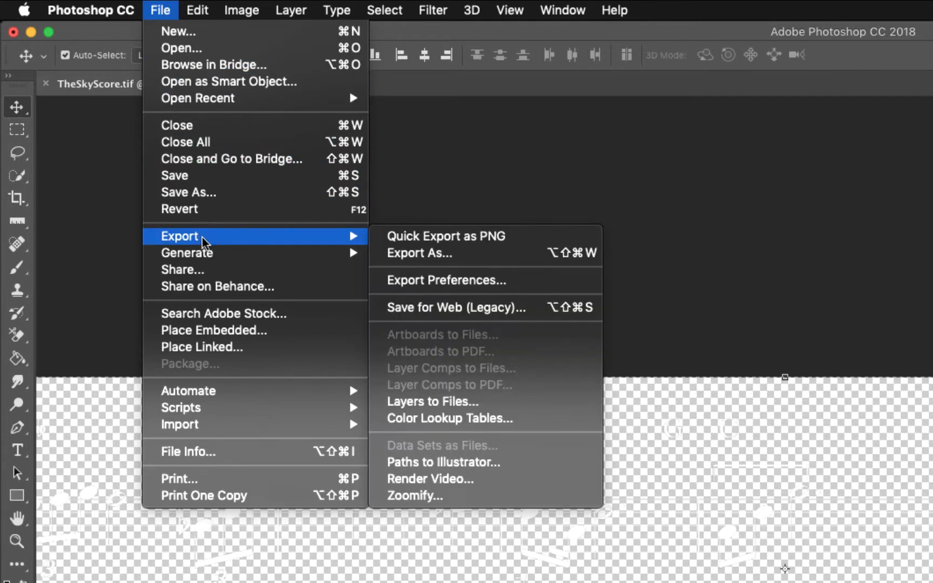
click(398, 254)
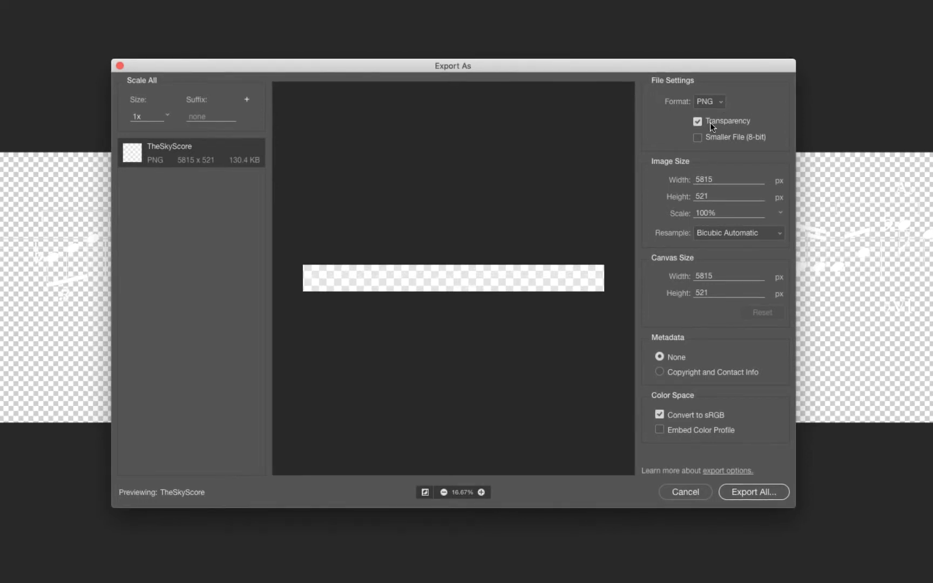
click(697, 122)
click(697, 122)
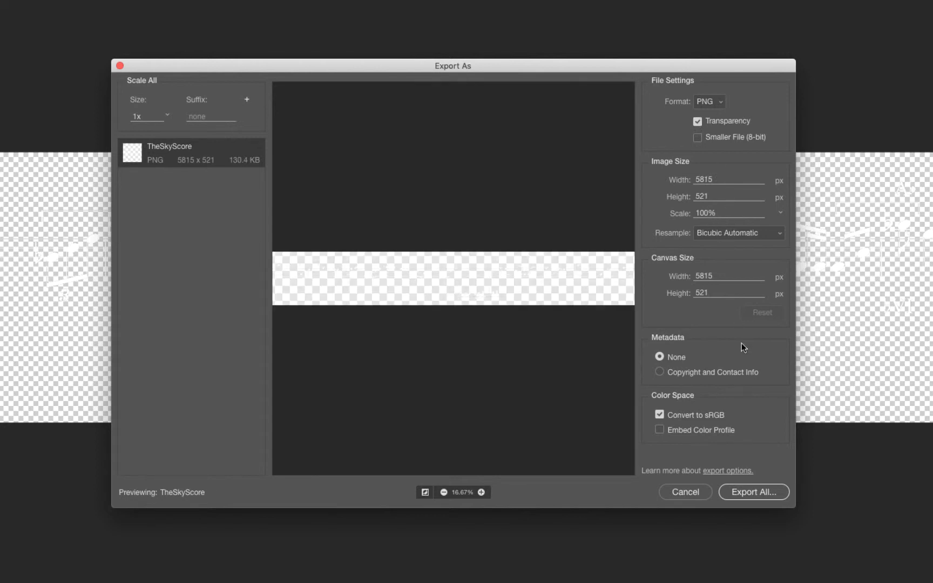
click(754, 494)
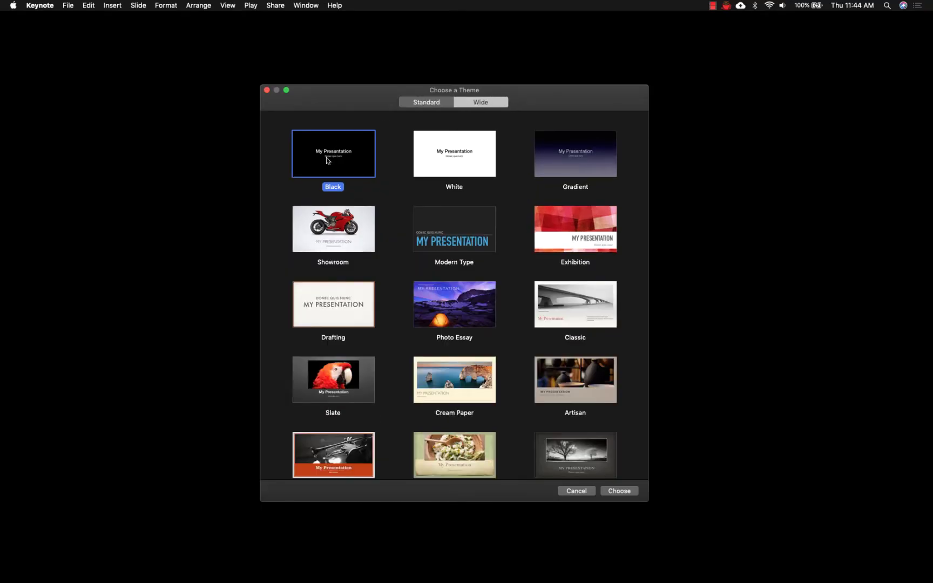
- Create a Black-theme presentation, zoom the slide to 75%, and bring up the slide layouts
click(613, 493)
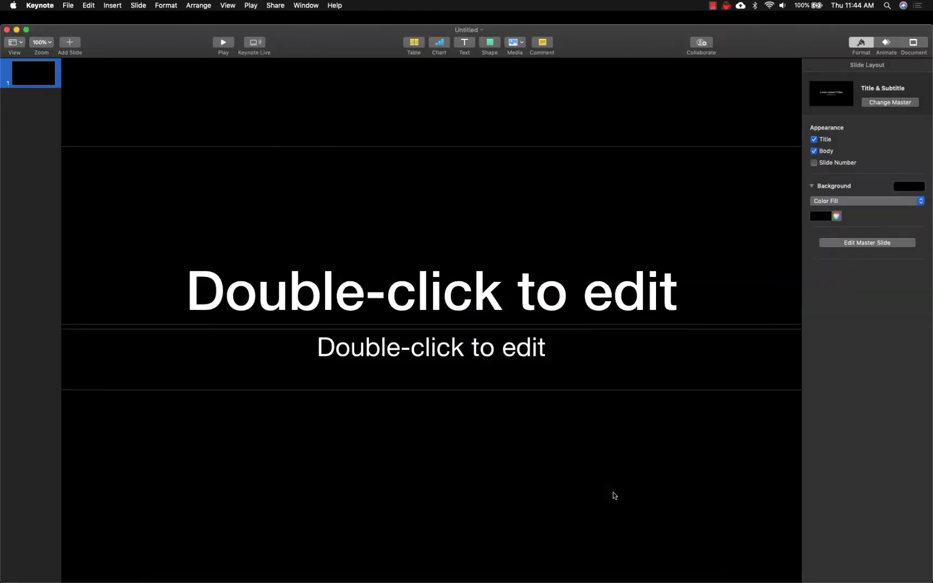
click(45, 44)
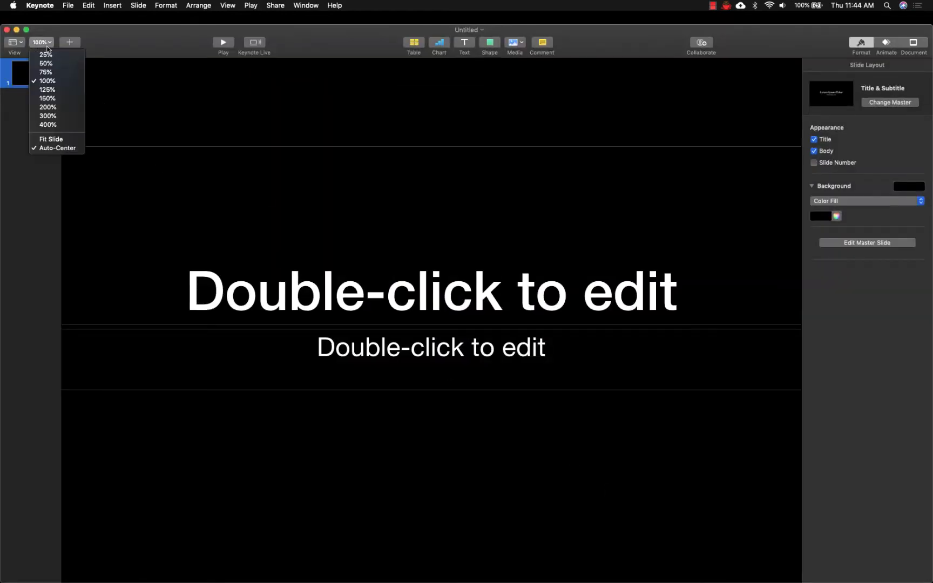
click(47, 72)
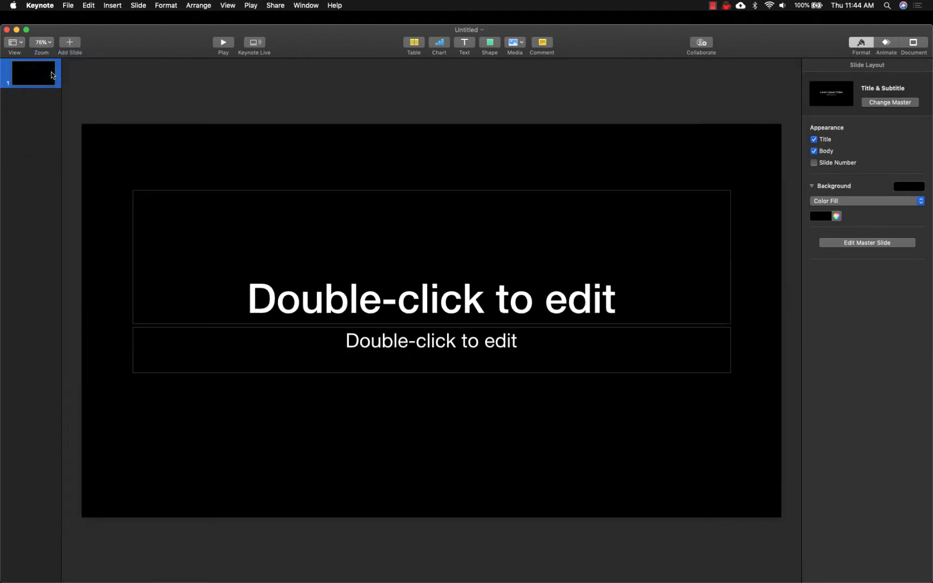
click(70, 43)
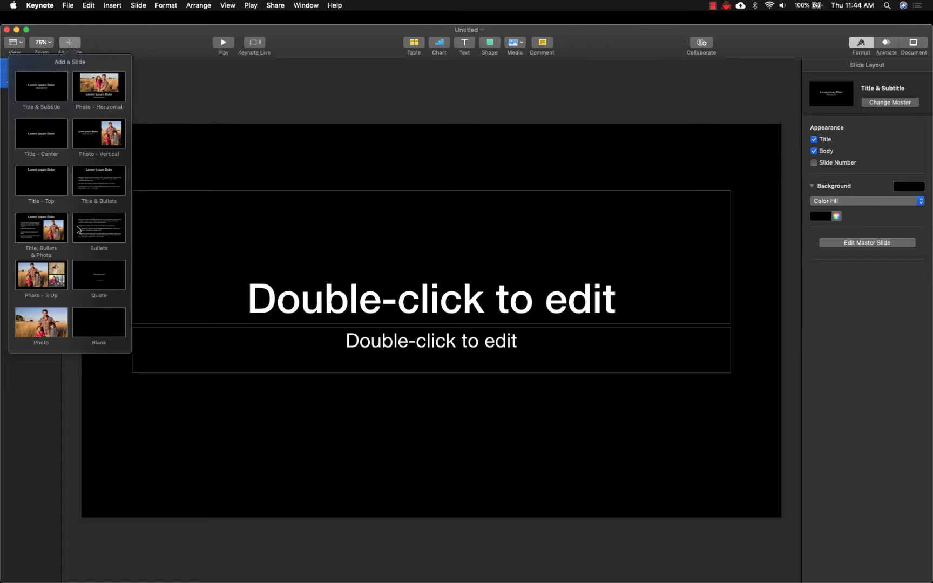
- Add a Blank slide and drop skyward sword.mp4 onto it, resizing it to fill 1920×1080
click(97, 323)
key(super+Tab)
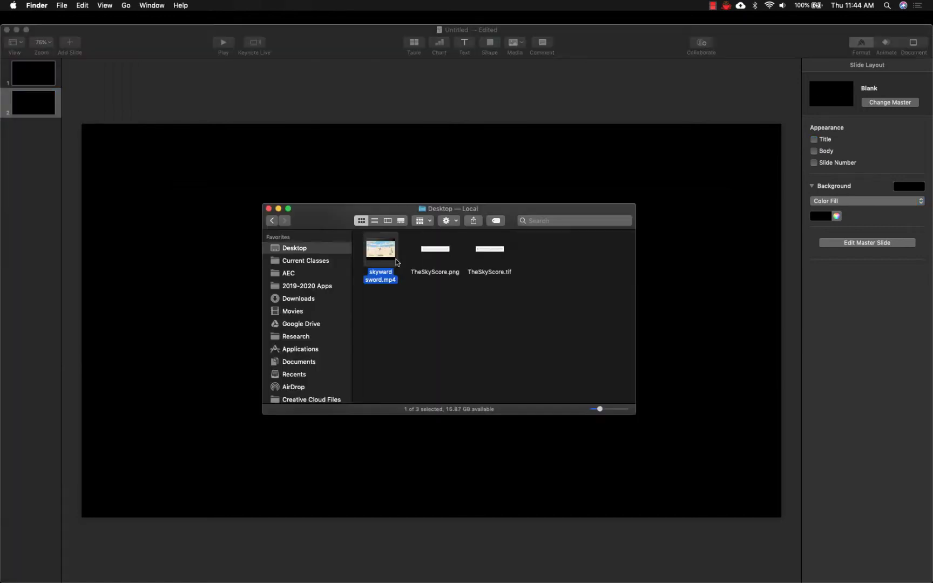
drag(394, 262, 212, 287)
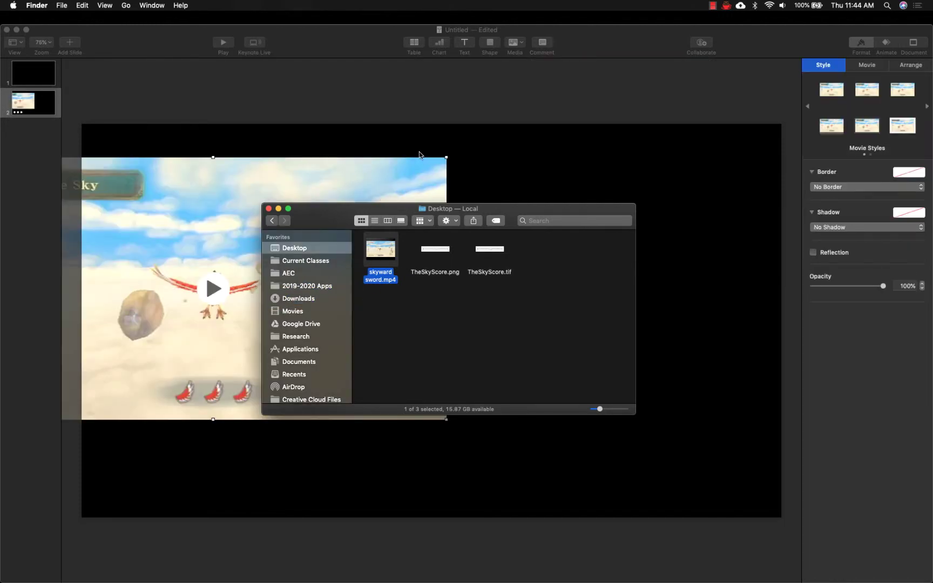
click(422, 158)
drag(338, 248, 556, 216)
drag(432, 385, 431, 518)
key(super+Tab)
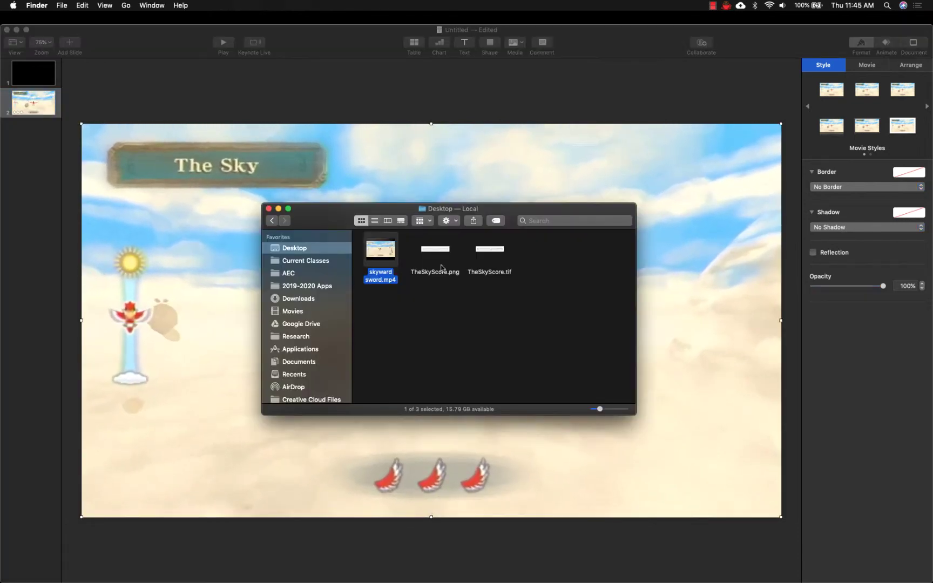
- Drop TheSkyScore.png onto slide 2, enlarge it across the slide, and shift it right of centre
drag(441, 255, 771, 166)
click(481, 100)
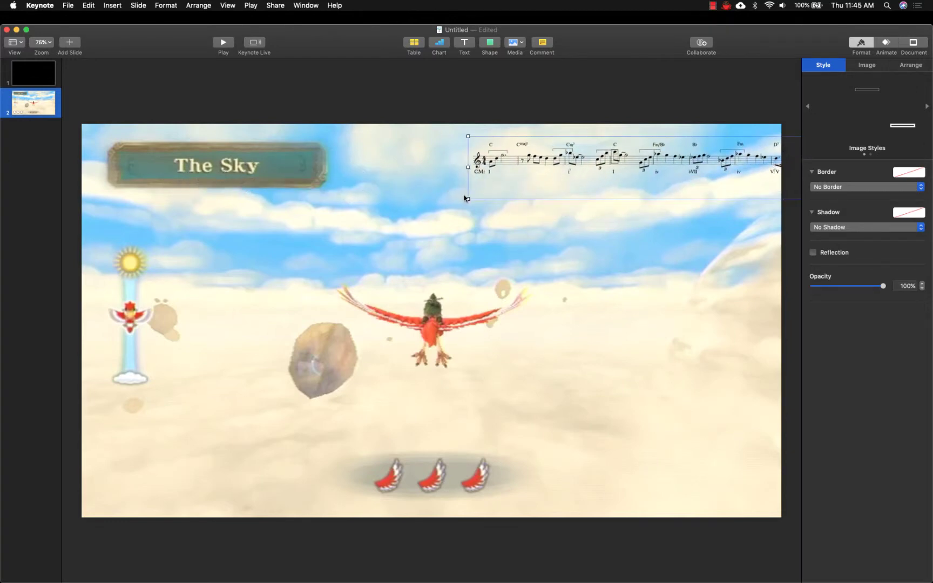
drag(468, 199, 56, 566)
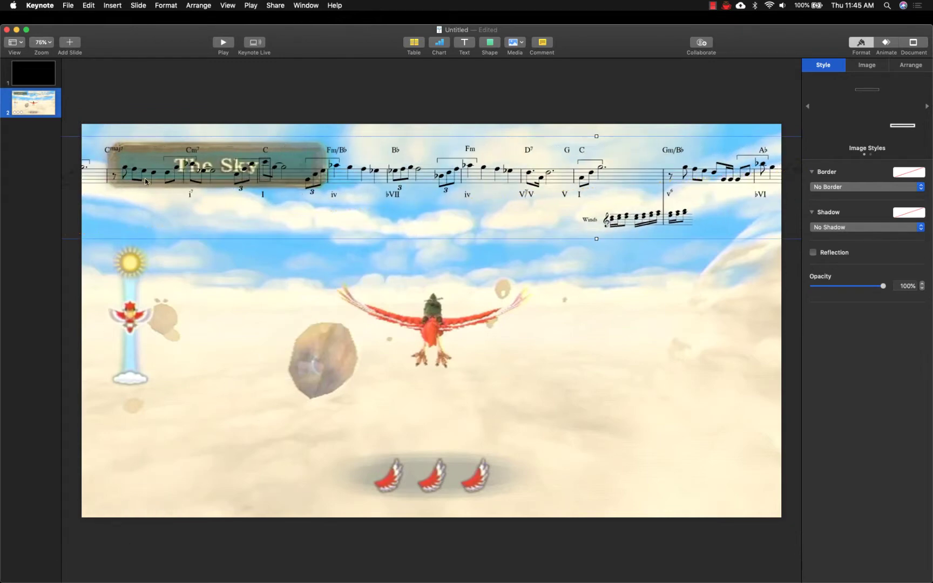
drag(151, 182, 697, 172)
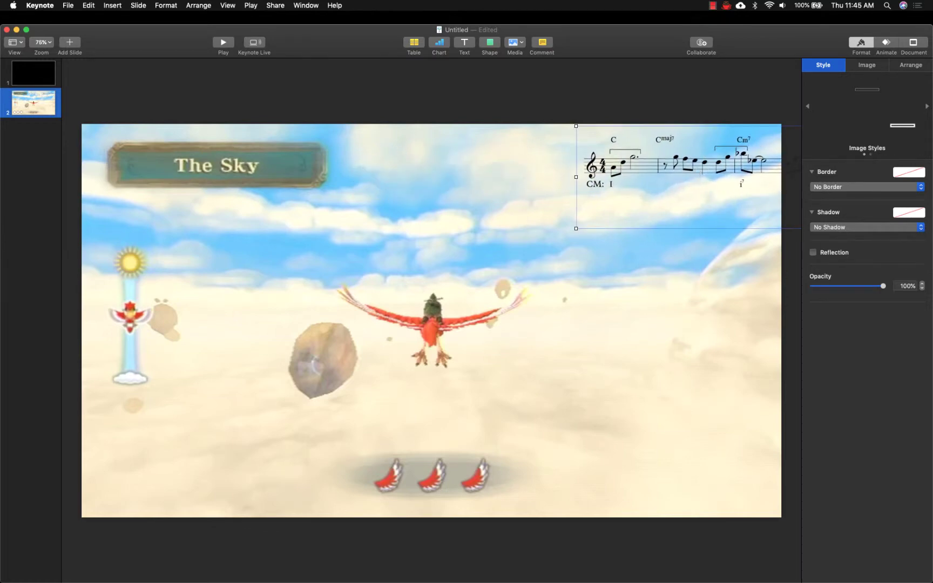
- Add a Move action to the score image ending far left, at −1191 pt X, 6 pt Y
click(886, 43)
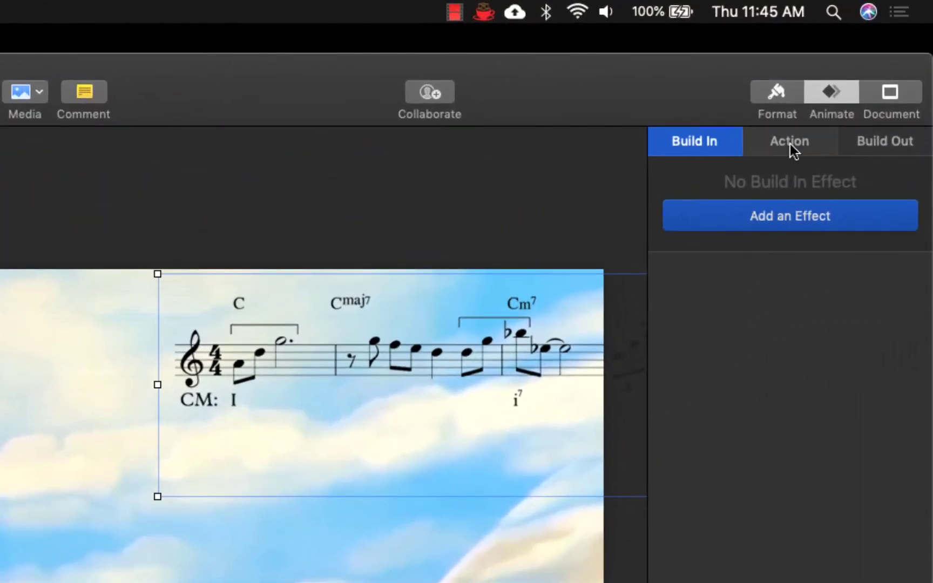
click(790, 144)
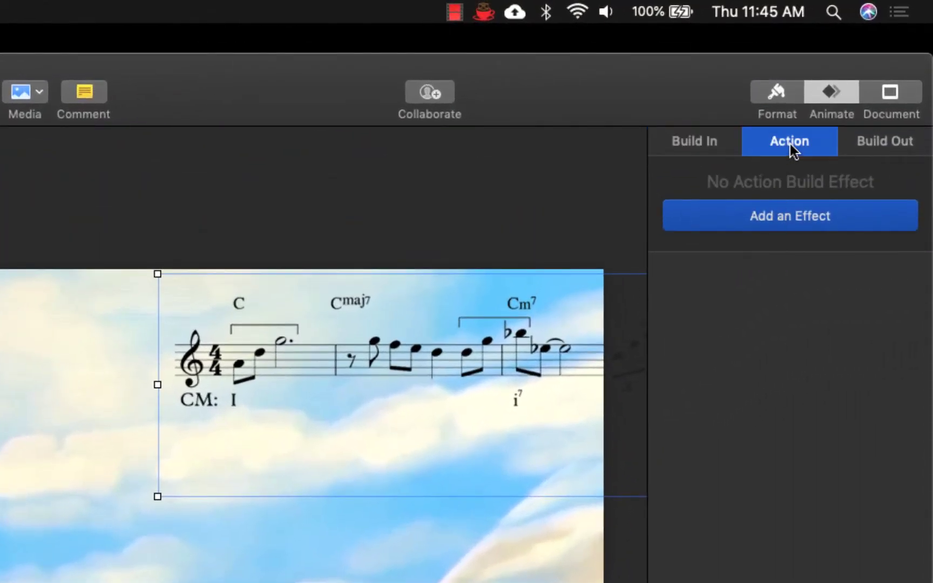
click(760, 223)
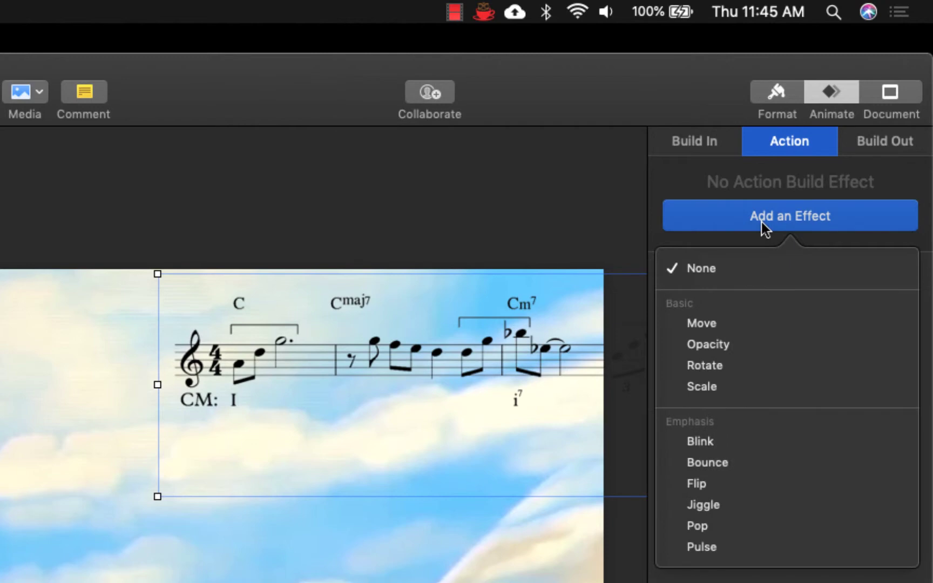
click(723, 331)
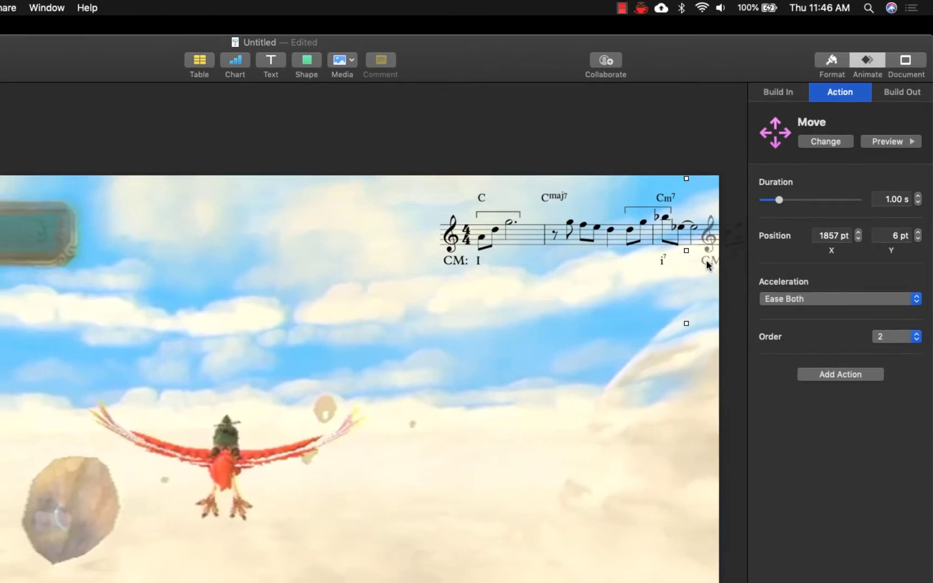
drag(707, 265, 0, 265)
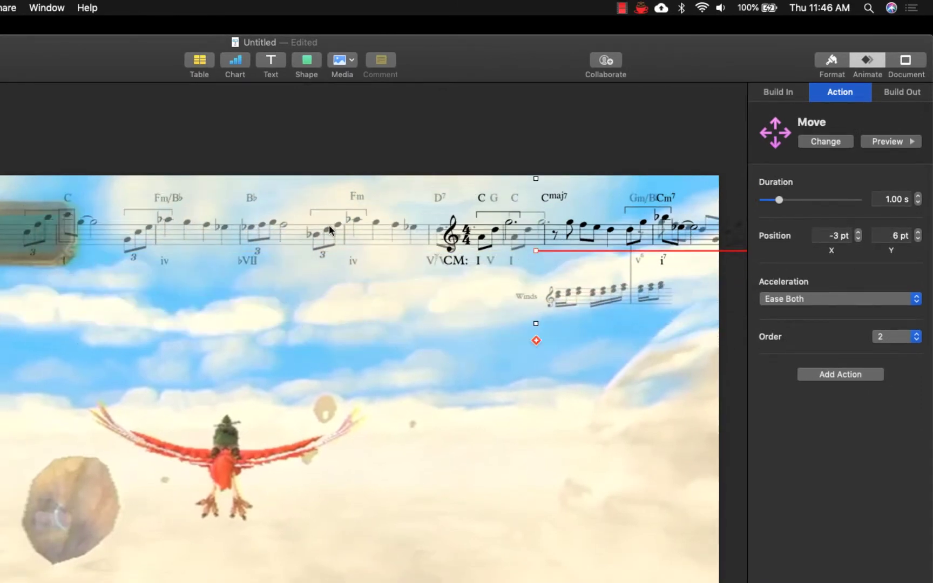
drag(329, 225, 121, 231)
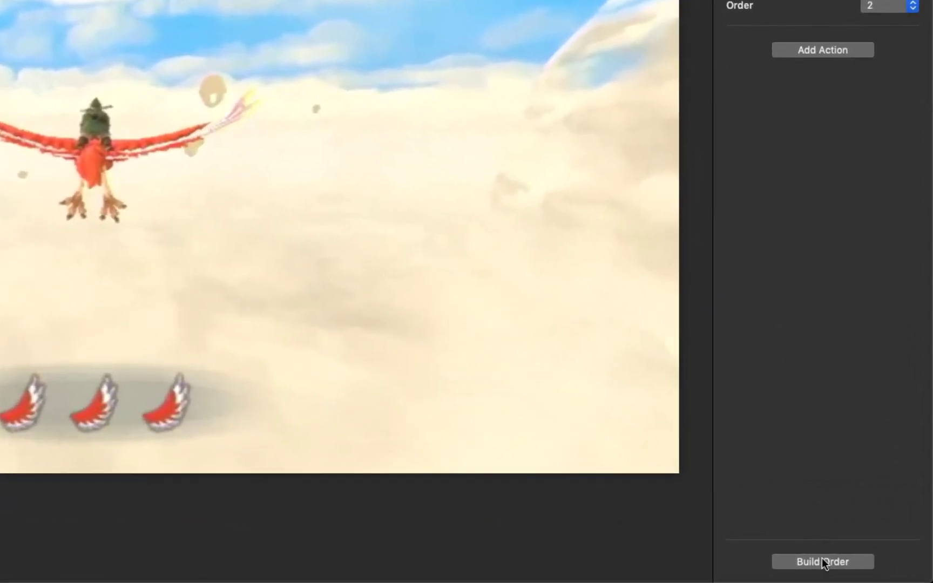
- In Build Order, set the skyward sword.mp4 video to start After Transition
click(825, 564)
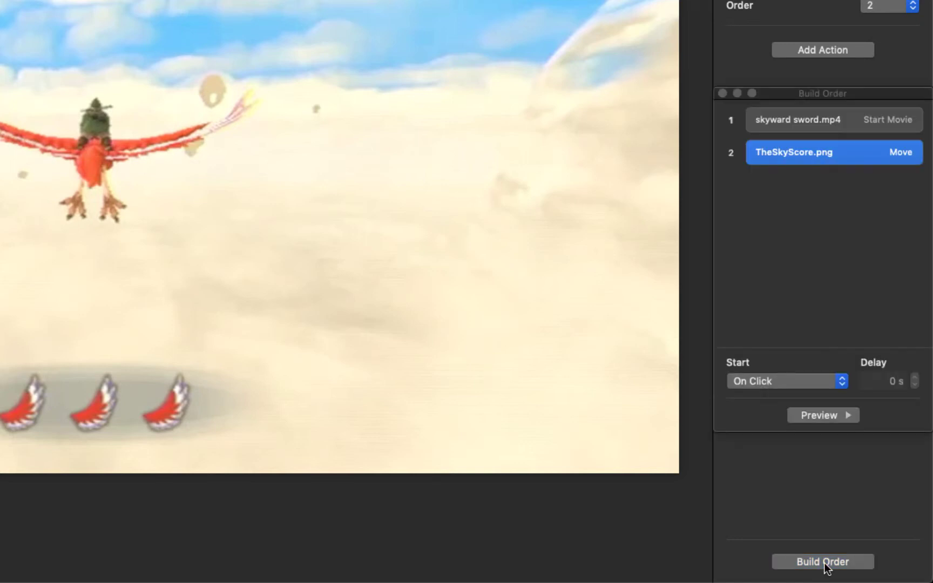
click(815, 121)
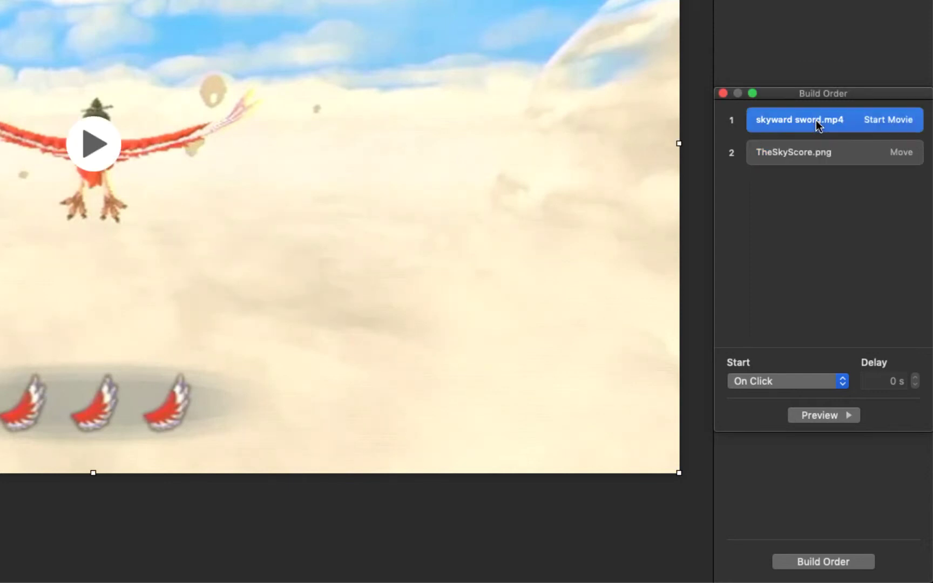
click(770, 382)
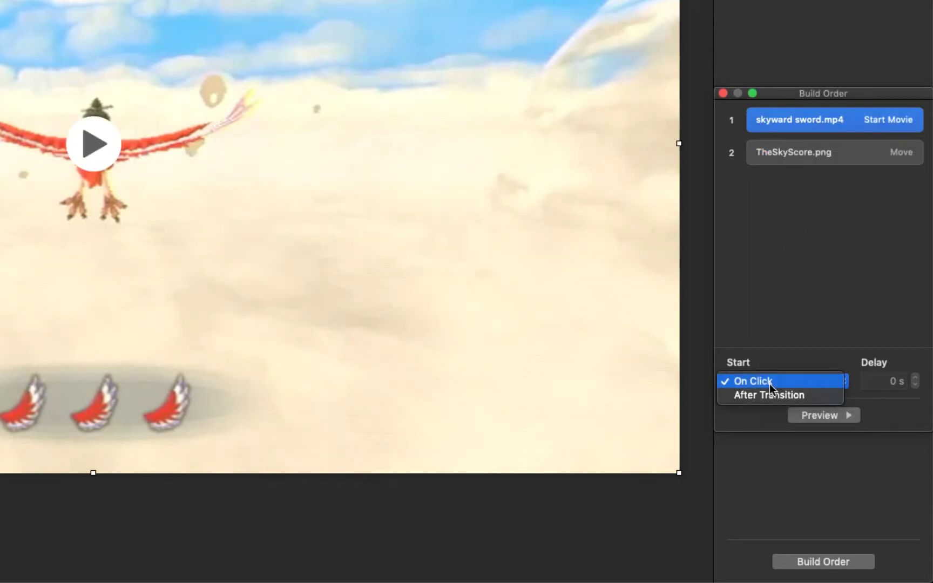
click(769, 395)
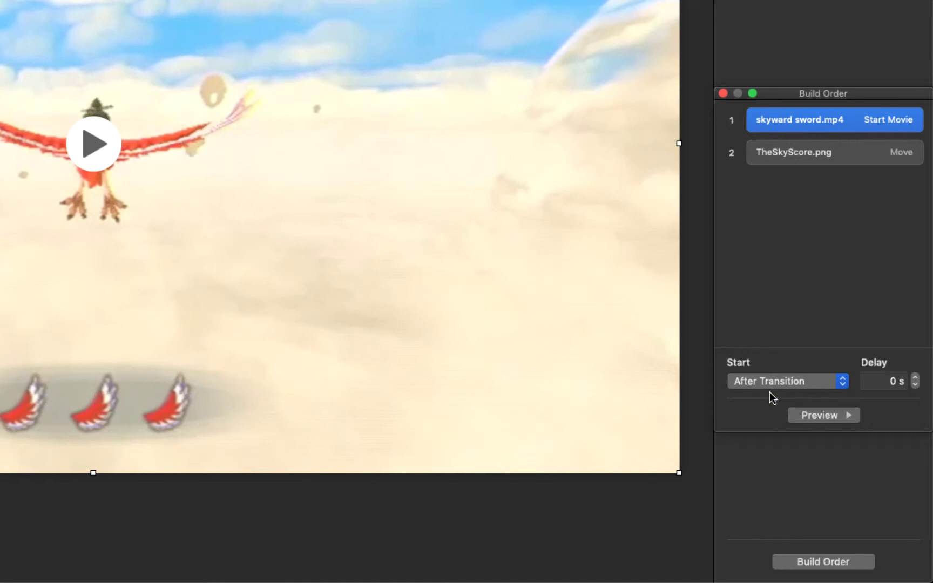
- Set the score's Move build to start With Build 1
click(797, 154)
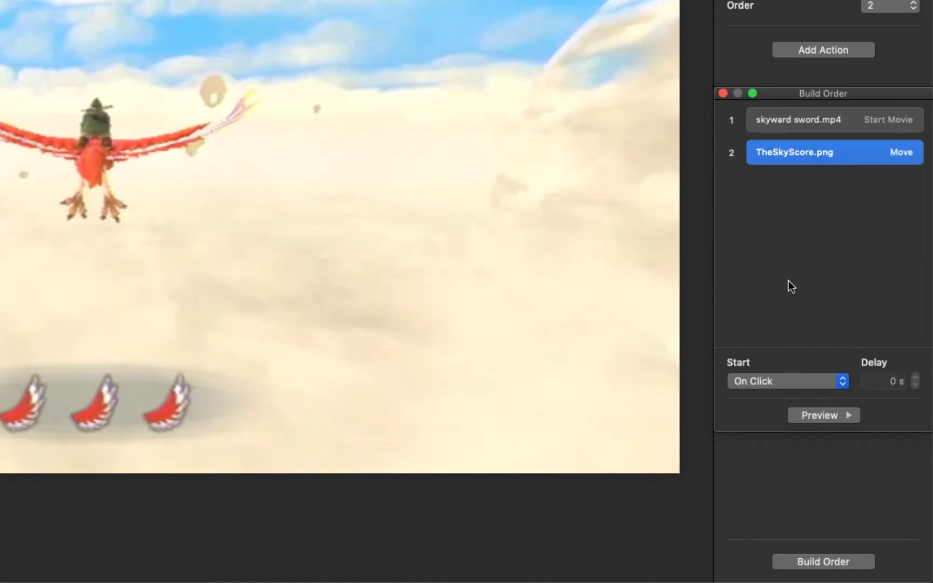
click(784, 383)
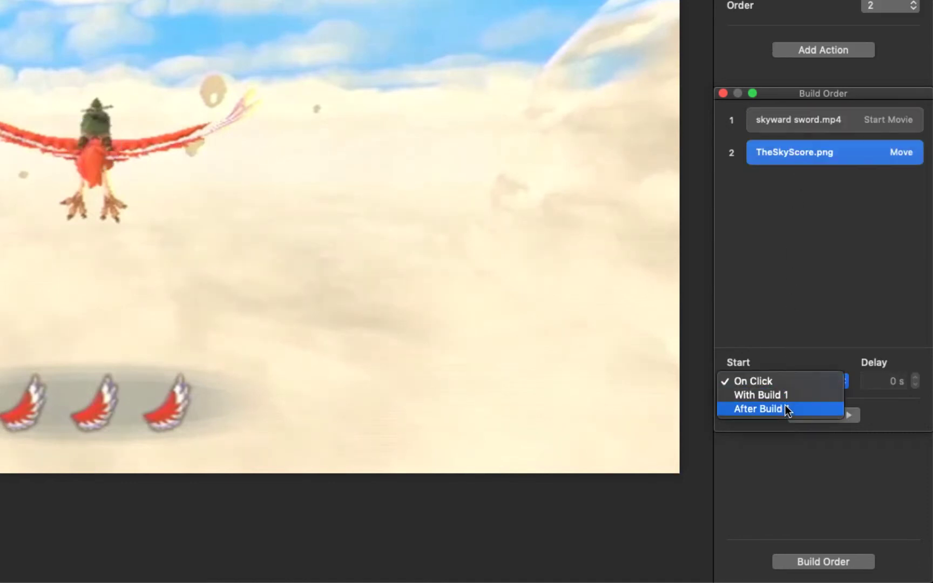
click(788, 396)
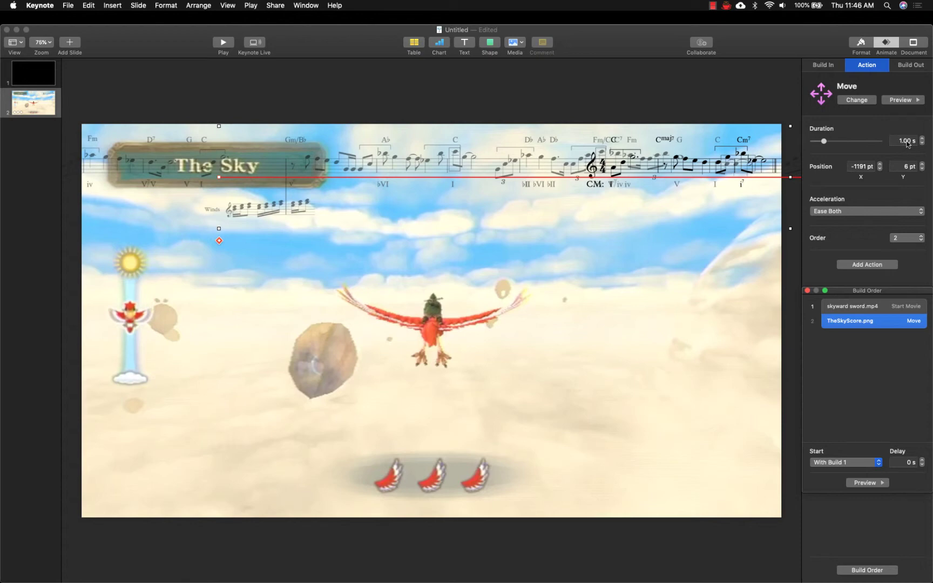
- Set the score's Move action duration to 30 seconds
click(906, 141)
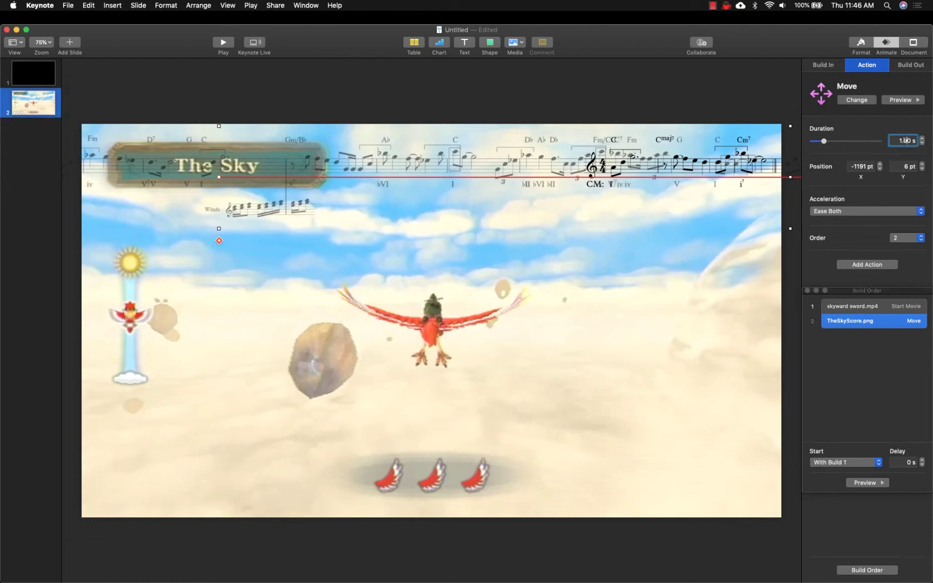
text(30)
key(Tab)
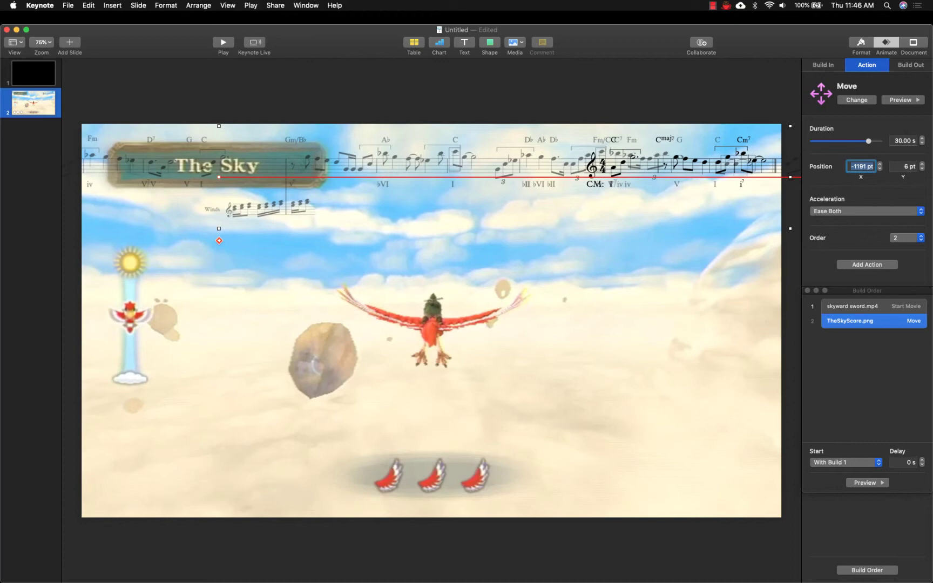
- Give the score's Move build a 5-second delay in Build Order
click(872, 326)
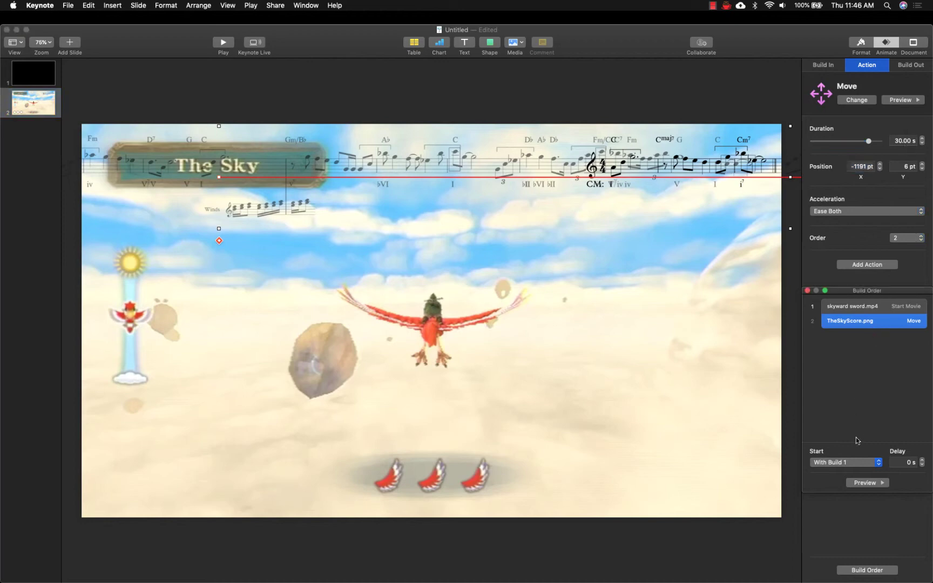
click(910, 462)
text(5)
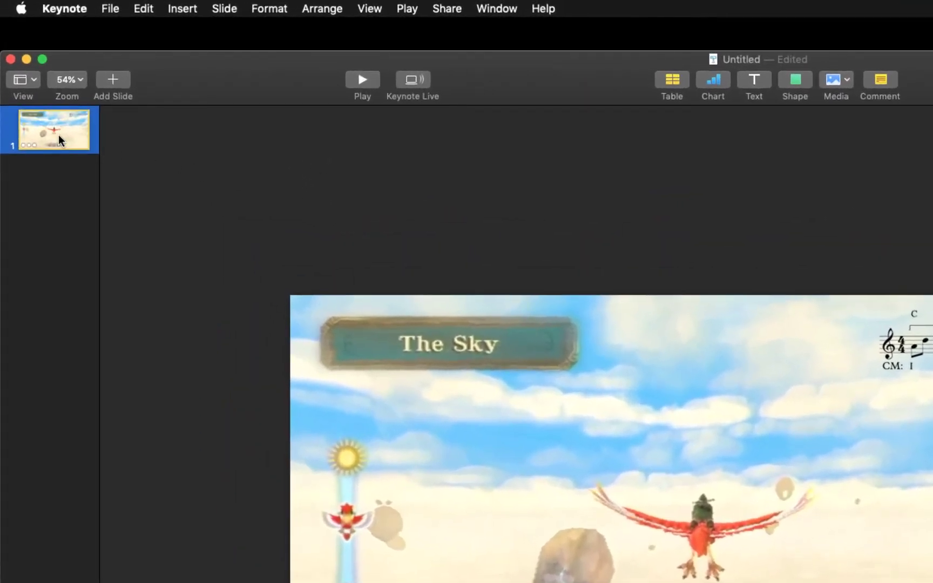
- Set up a Movie export with Self-Playing playback at 1080p resolution and continue
click(110, 8)
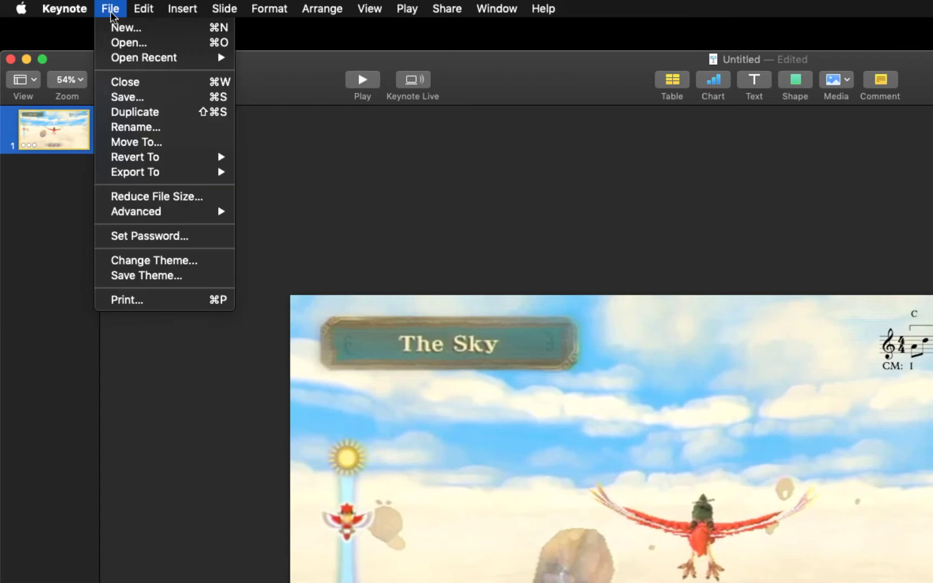
mouse_move(129, 173)
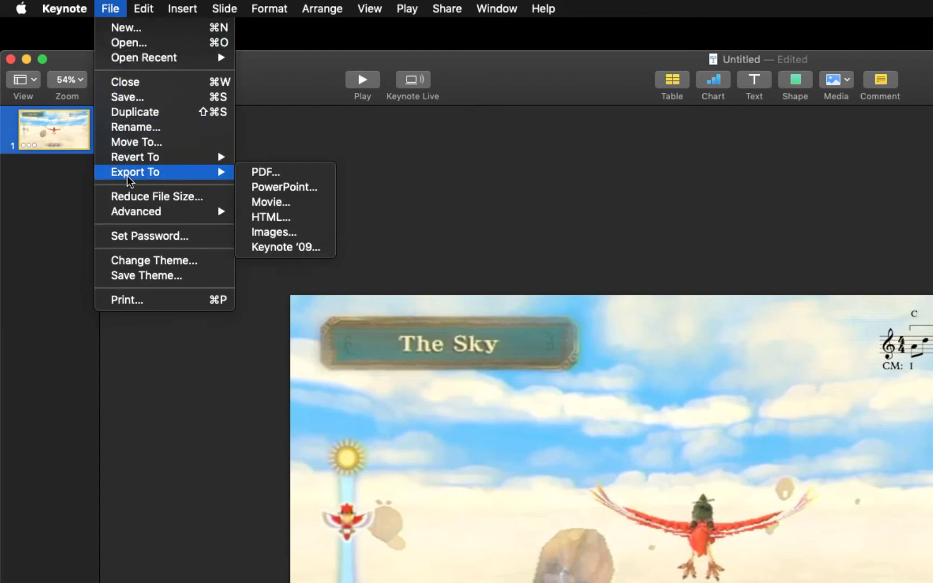
click(270, 203)
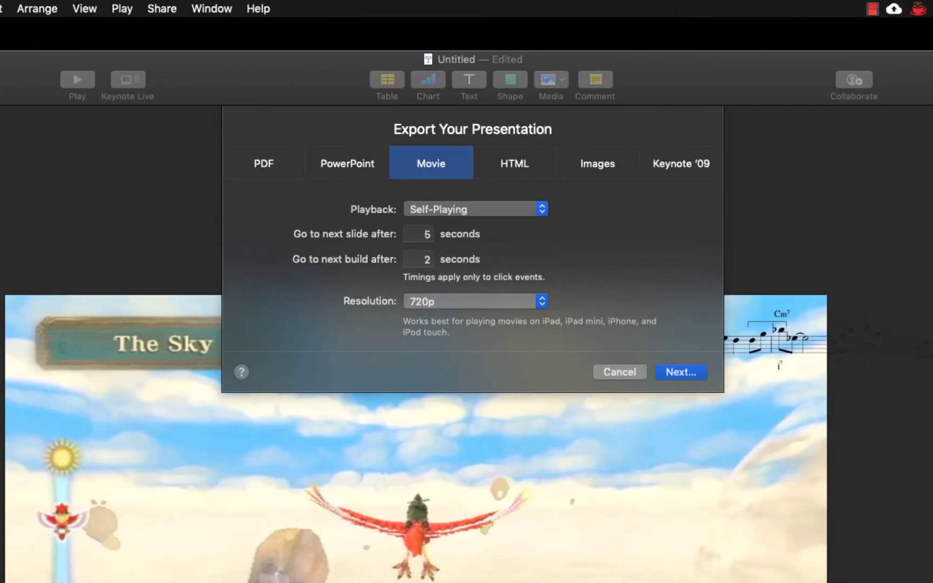
click(464, 211)
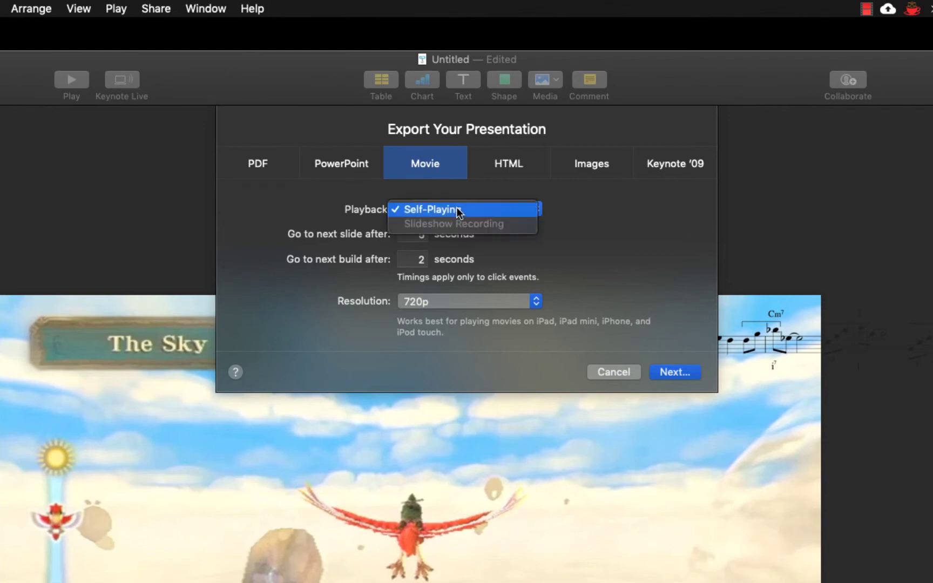
click(458, 212)
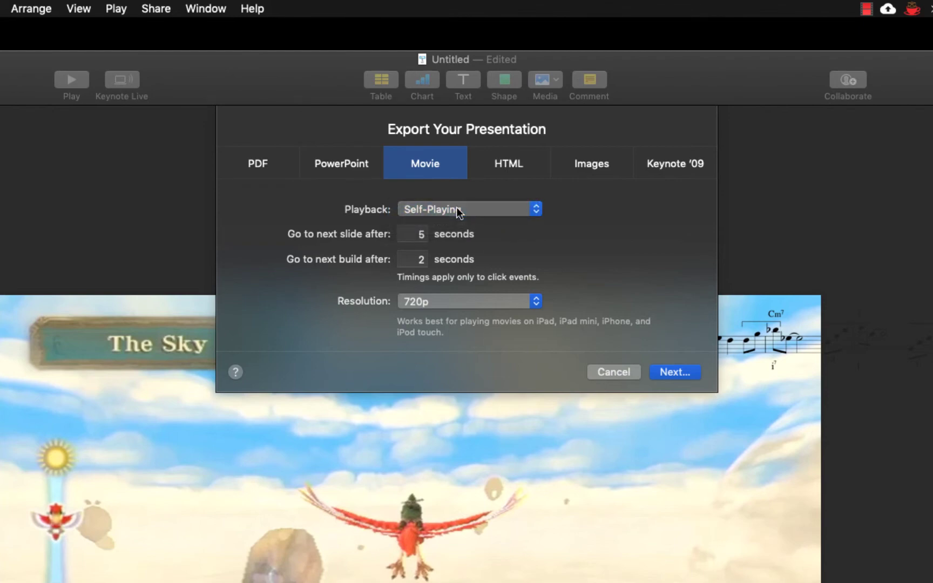
click(494, 300)
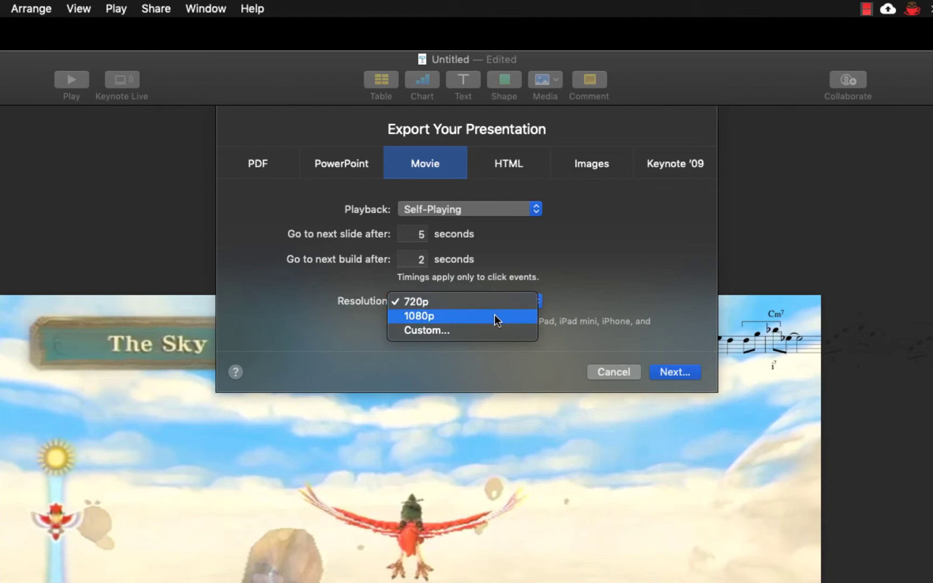
click(495, 315)
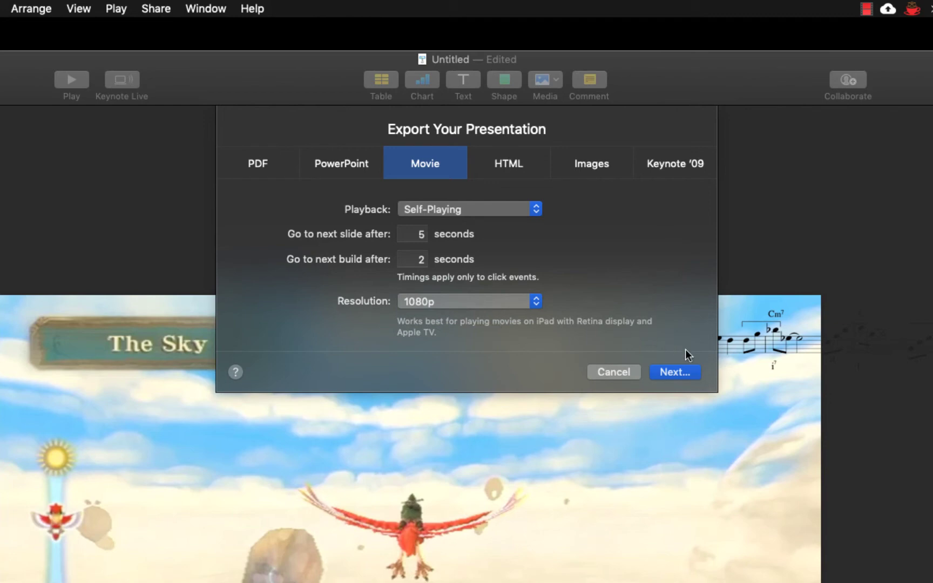
click(674, 372)
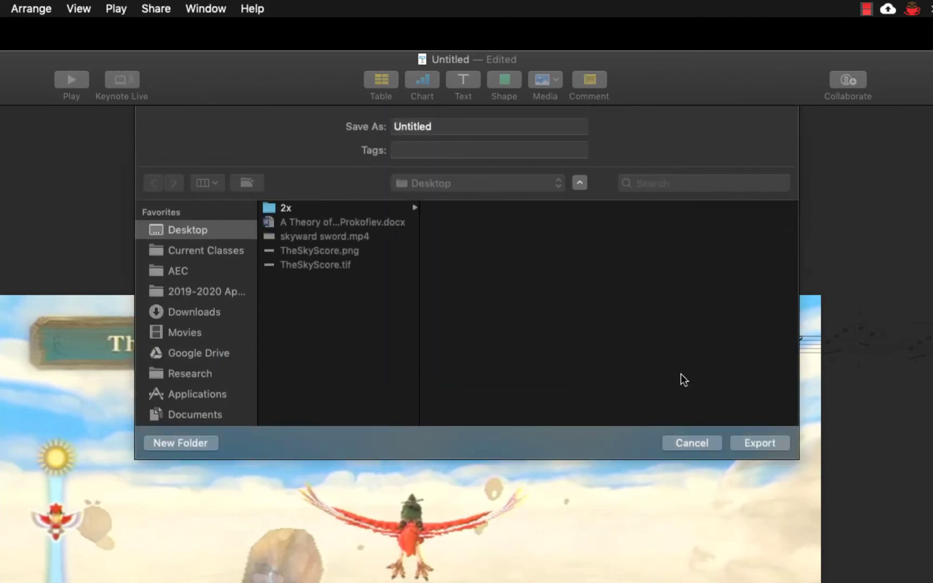
- Name the movie 'thesky' and export it to the Desktop
text(thesky)
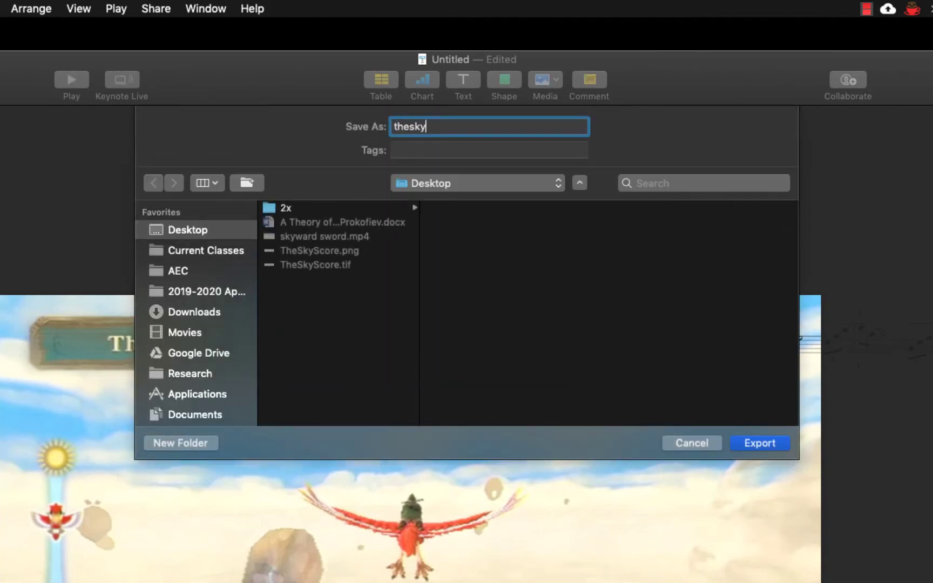
click(778, 442)
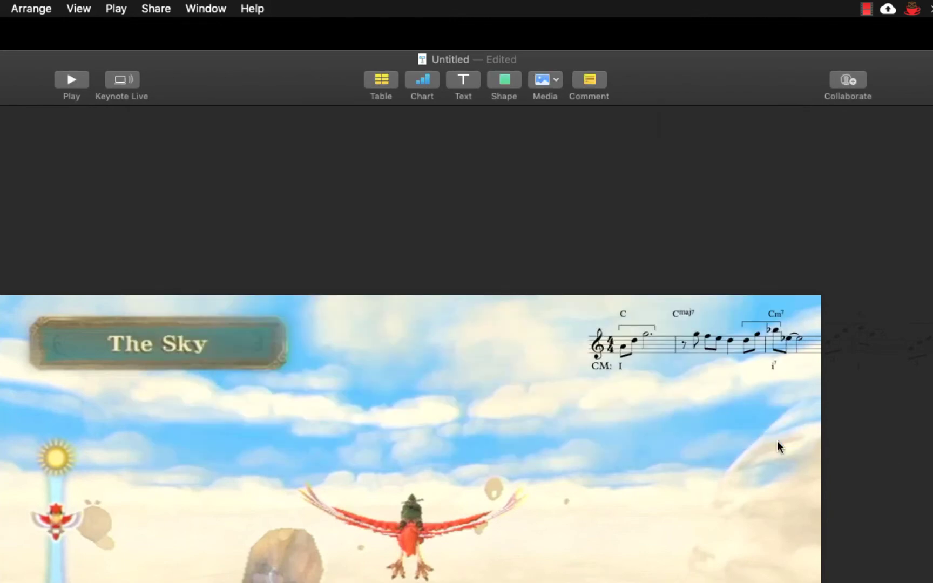